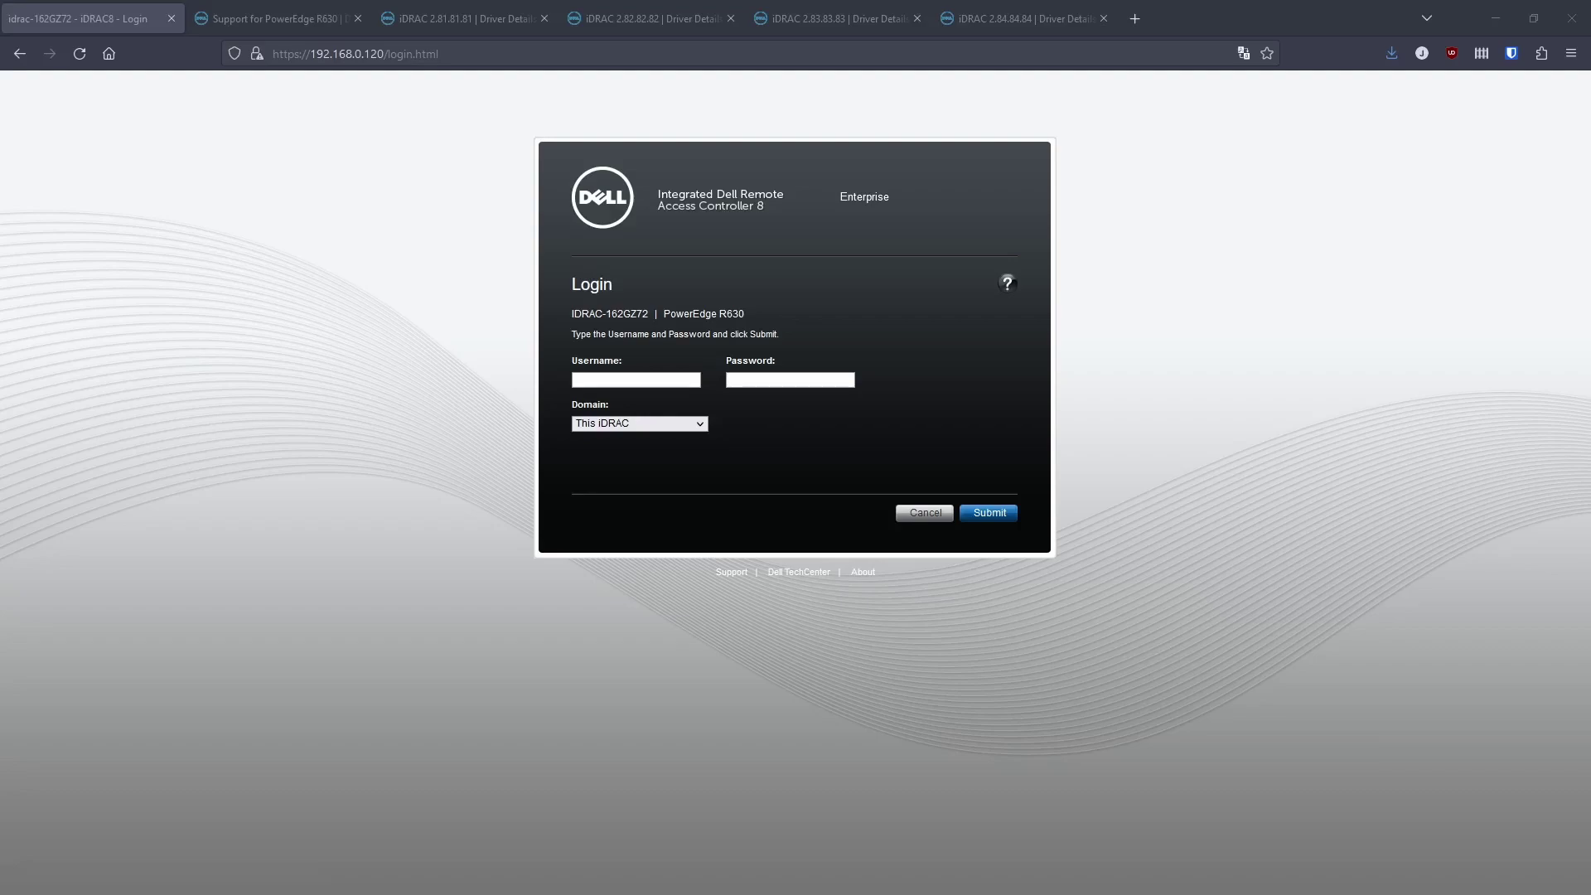
# Log in to the R630's iDRAC as root with the default password, keeping it unchanged.
pyautogui.click(621, 384)
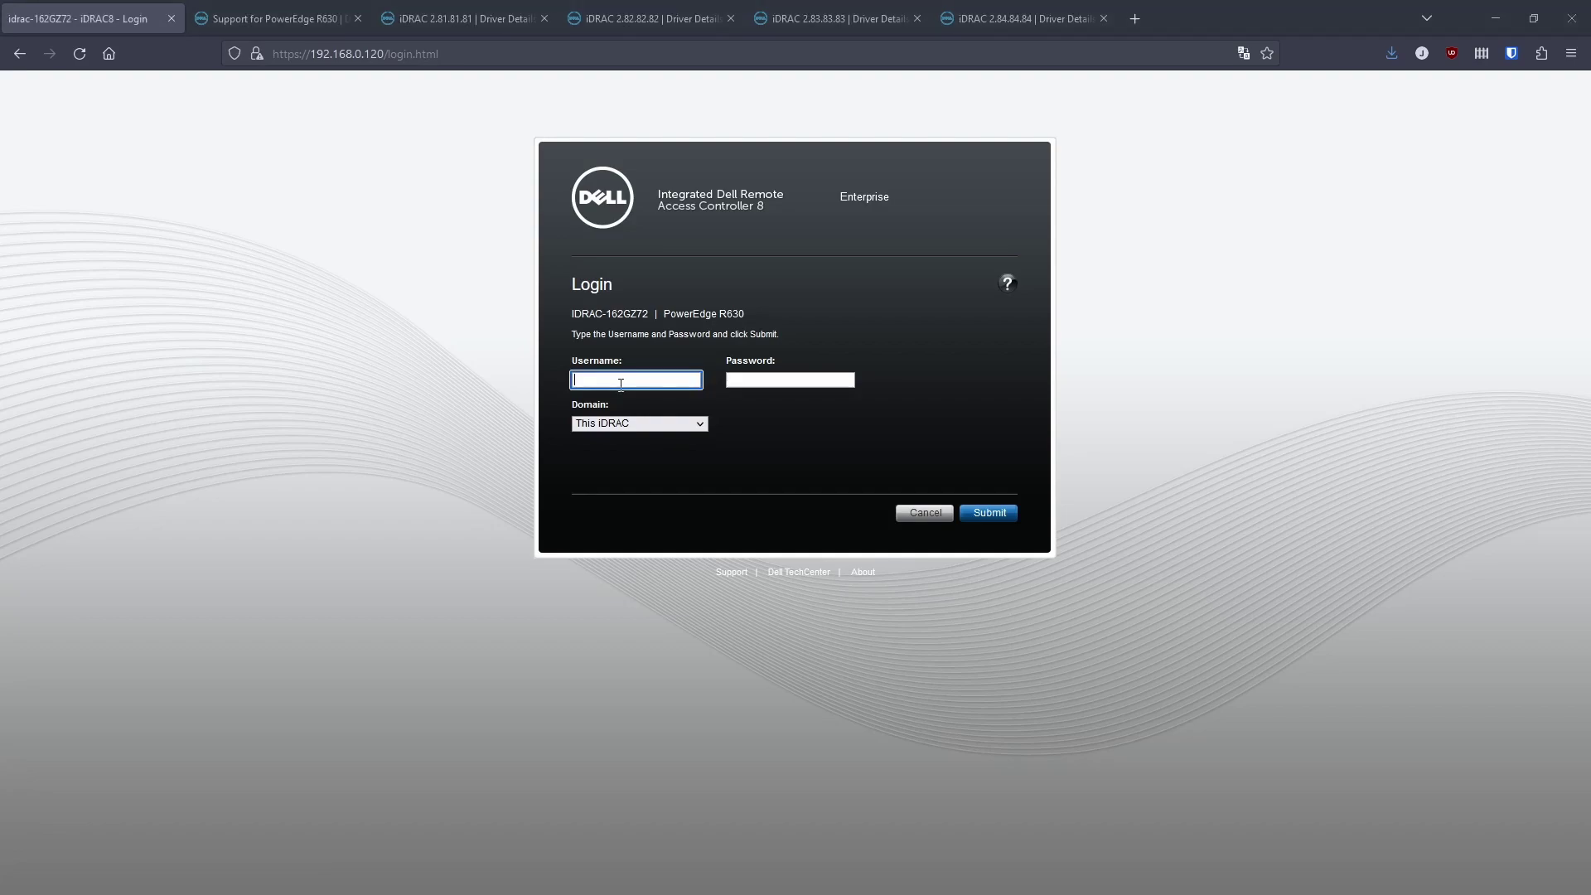
pyautogui.write('root')
pyautogui.press('Tab')
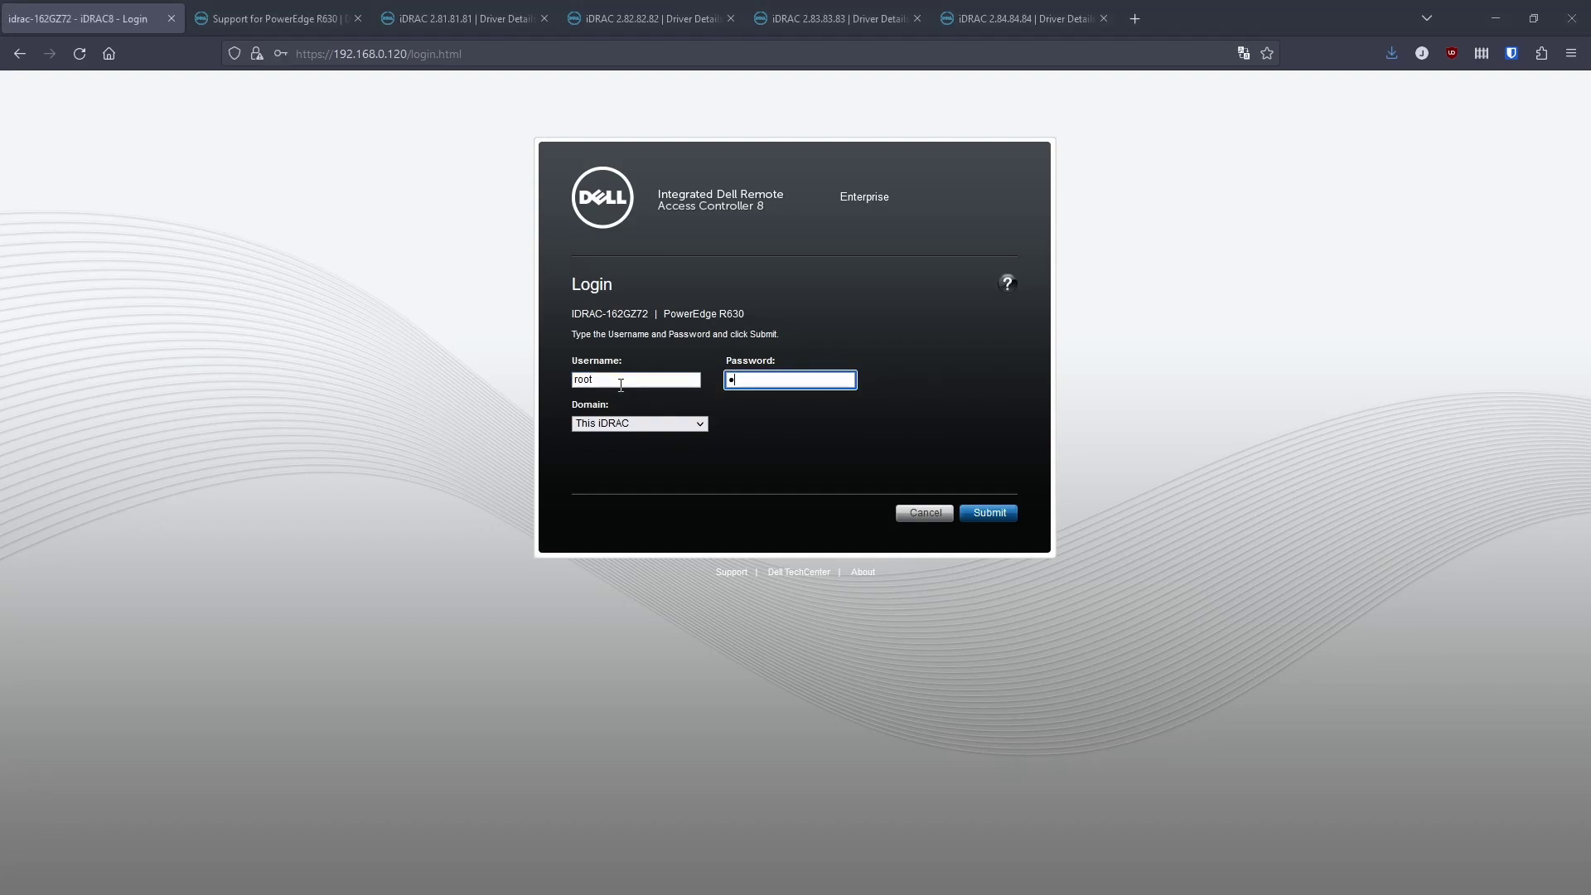
pyautogui.write('calvin')
pyautogui.press('Return')
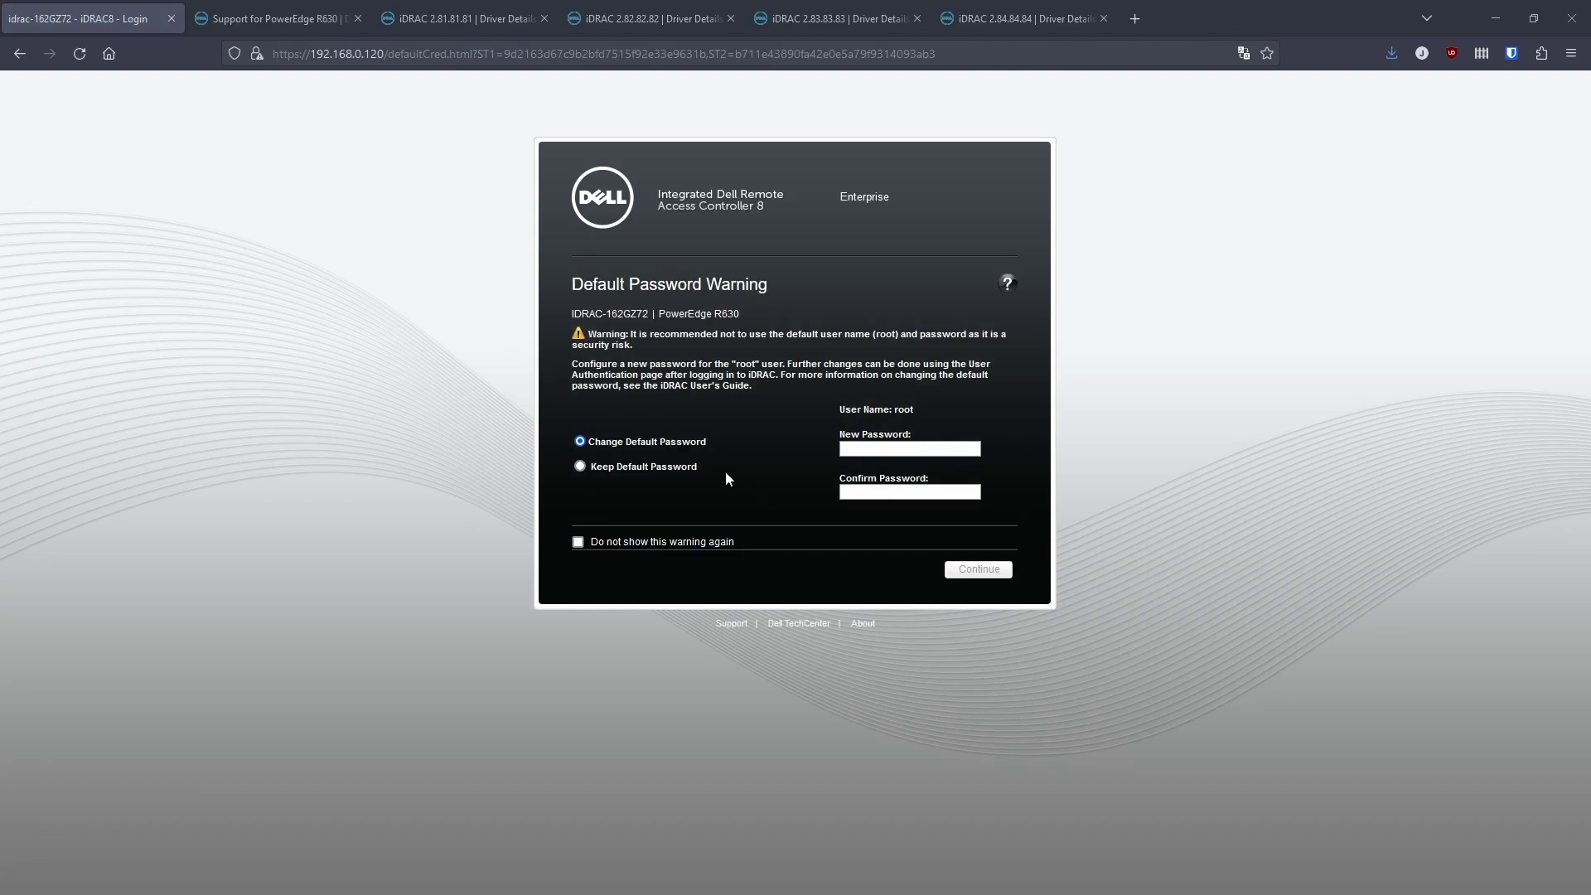
pyautogui.click(579, 467)
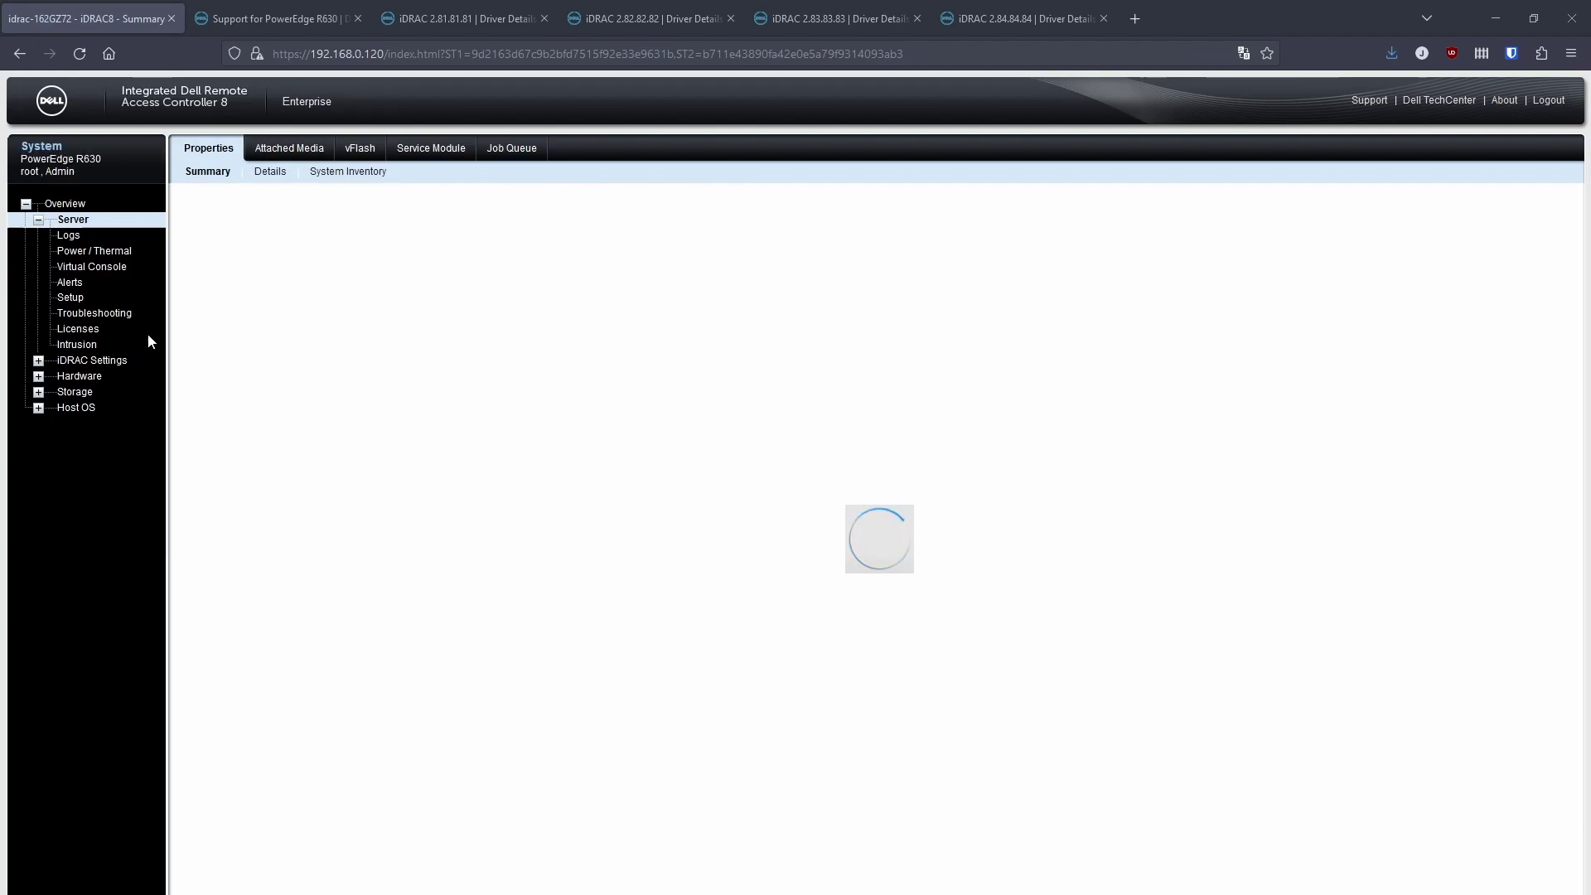
# Go to iDRAC Settings > Update and Rollback to reach the Firmware Update page.
pyautogui.click(39, 361)
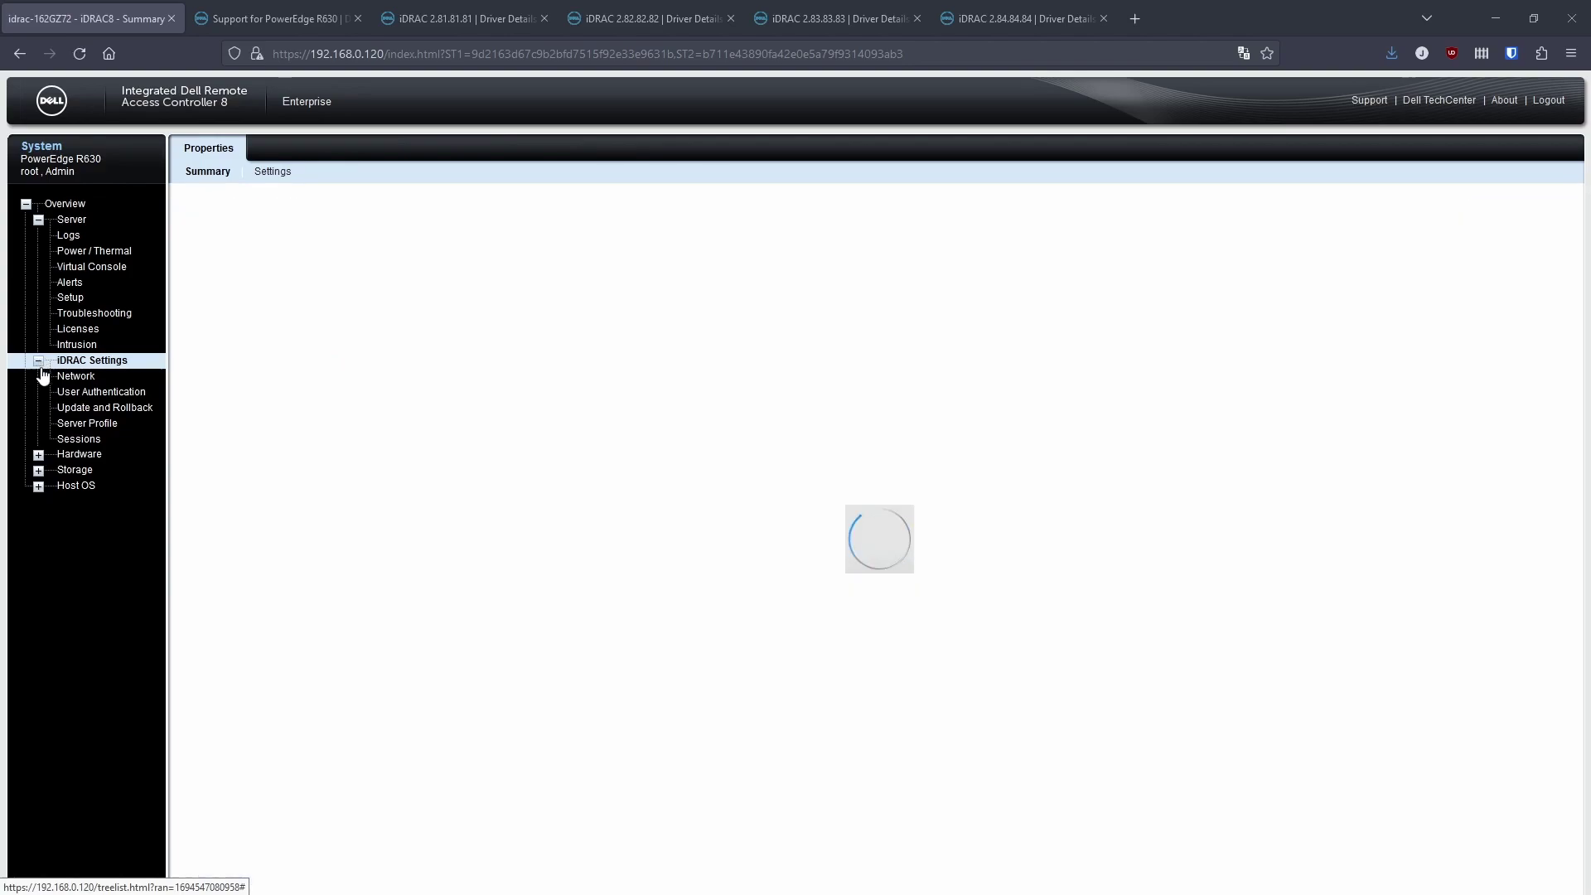
pyautogui.click(95, 410)
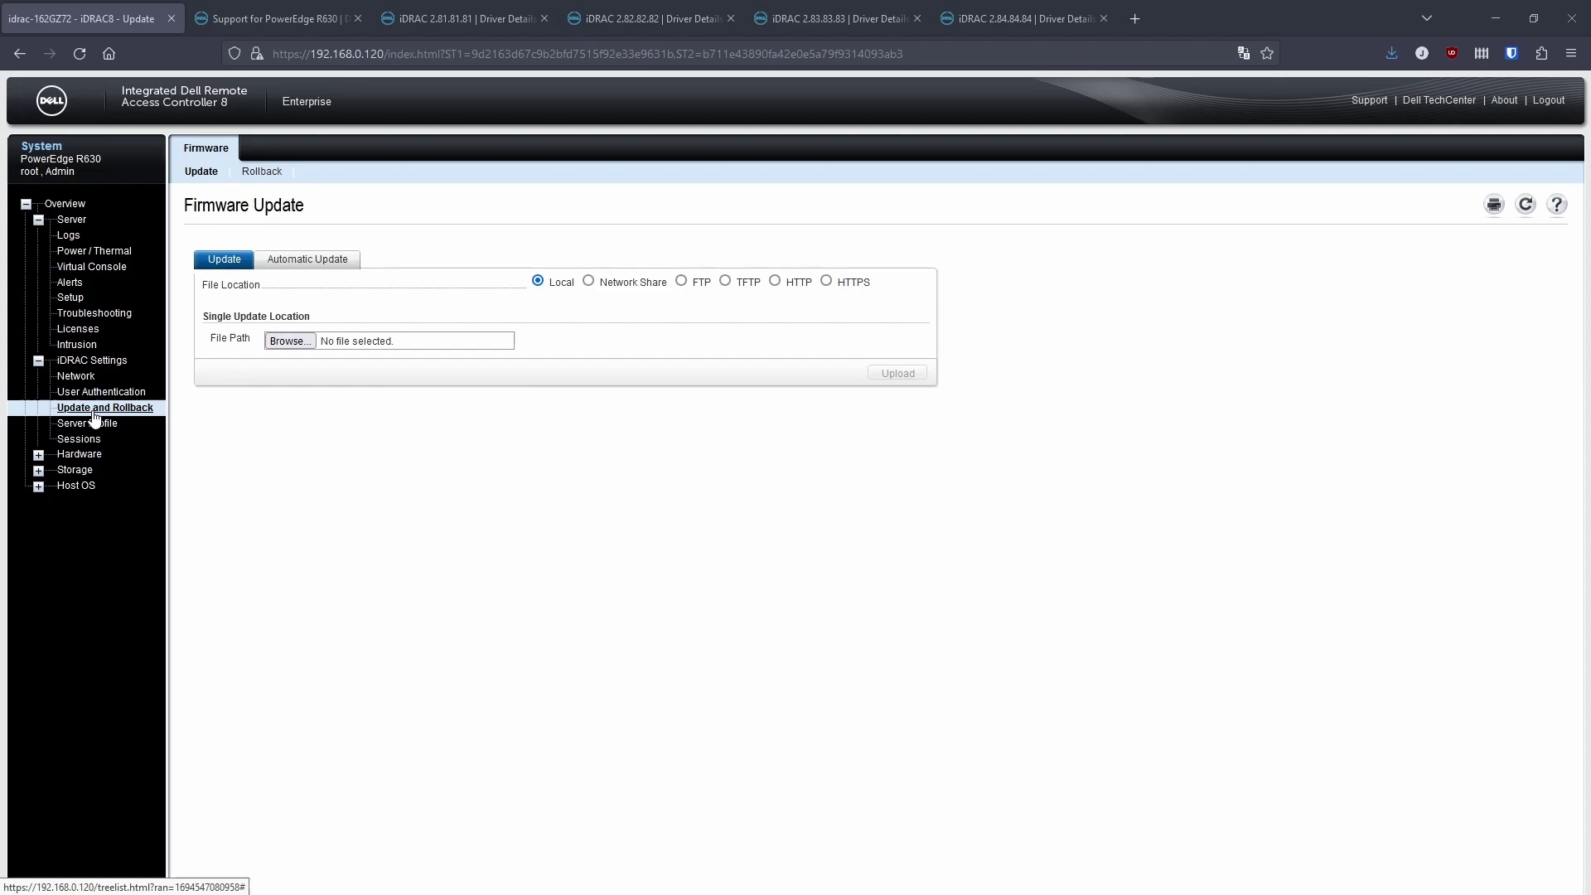
# On Dell Support, search 'r630' and select PowerEdge R630 from the suggestions.
pyautogui.hotkey('ctrl', 'Tab')
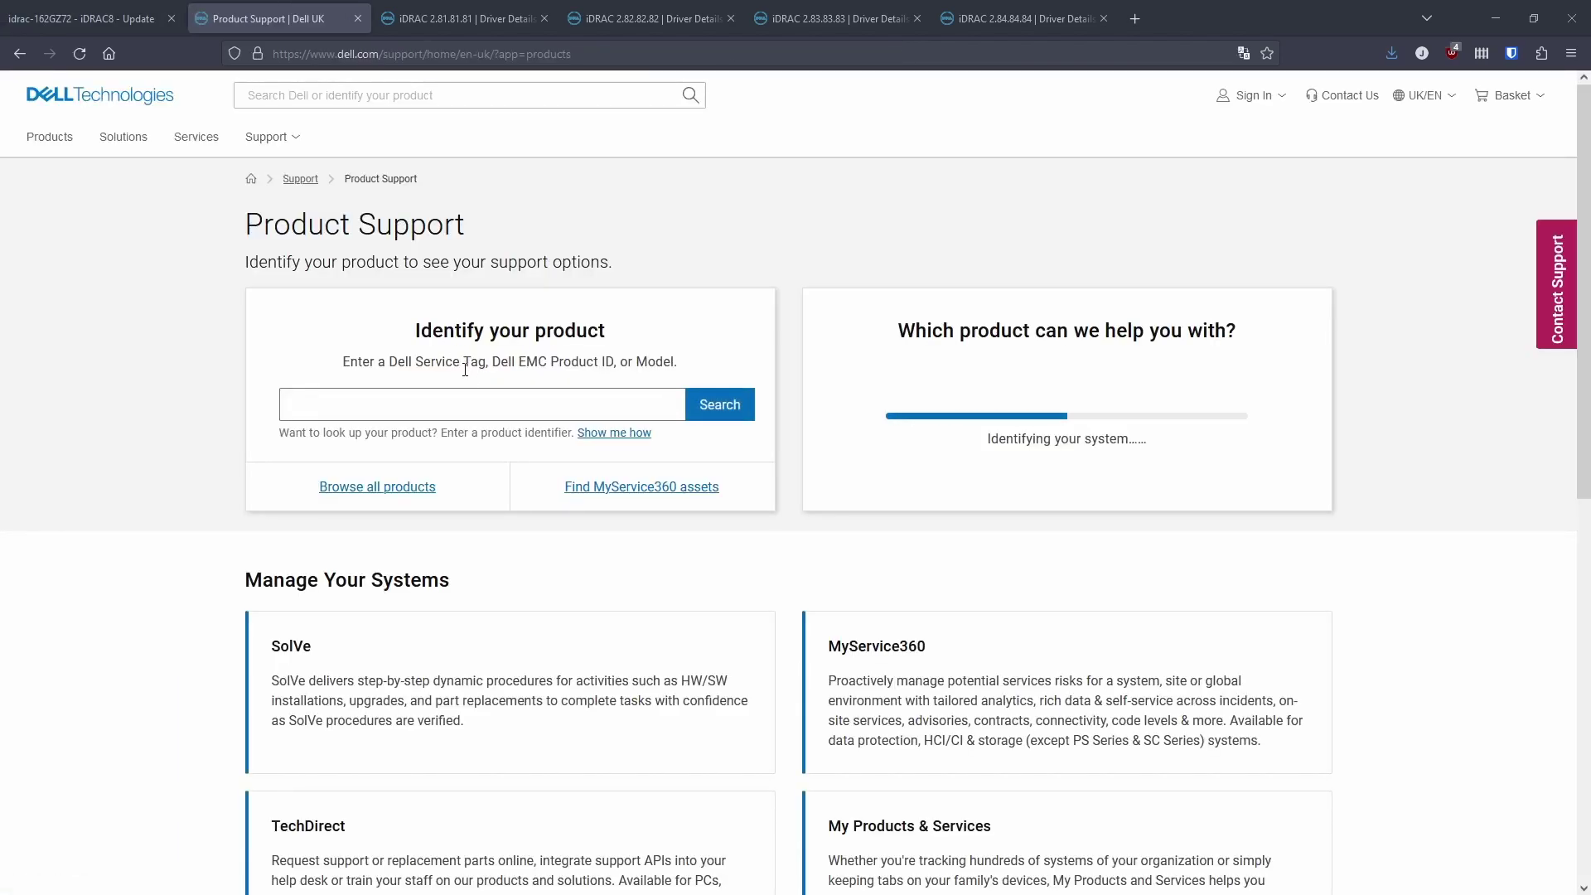
pyautogui.click(459, 396)
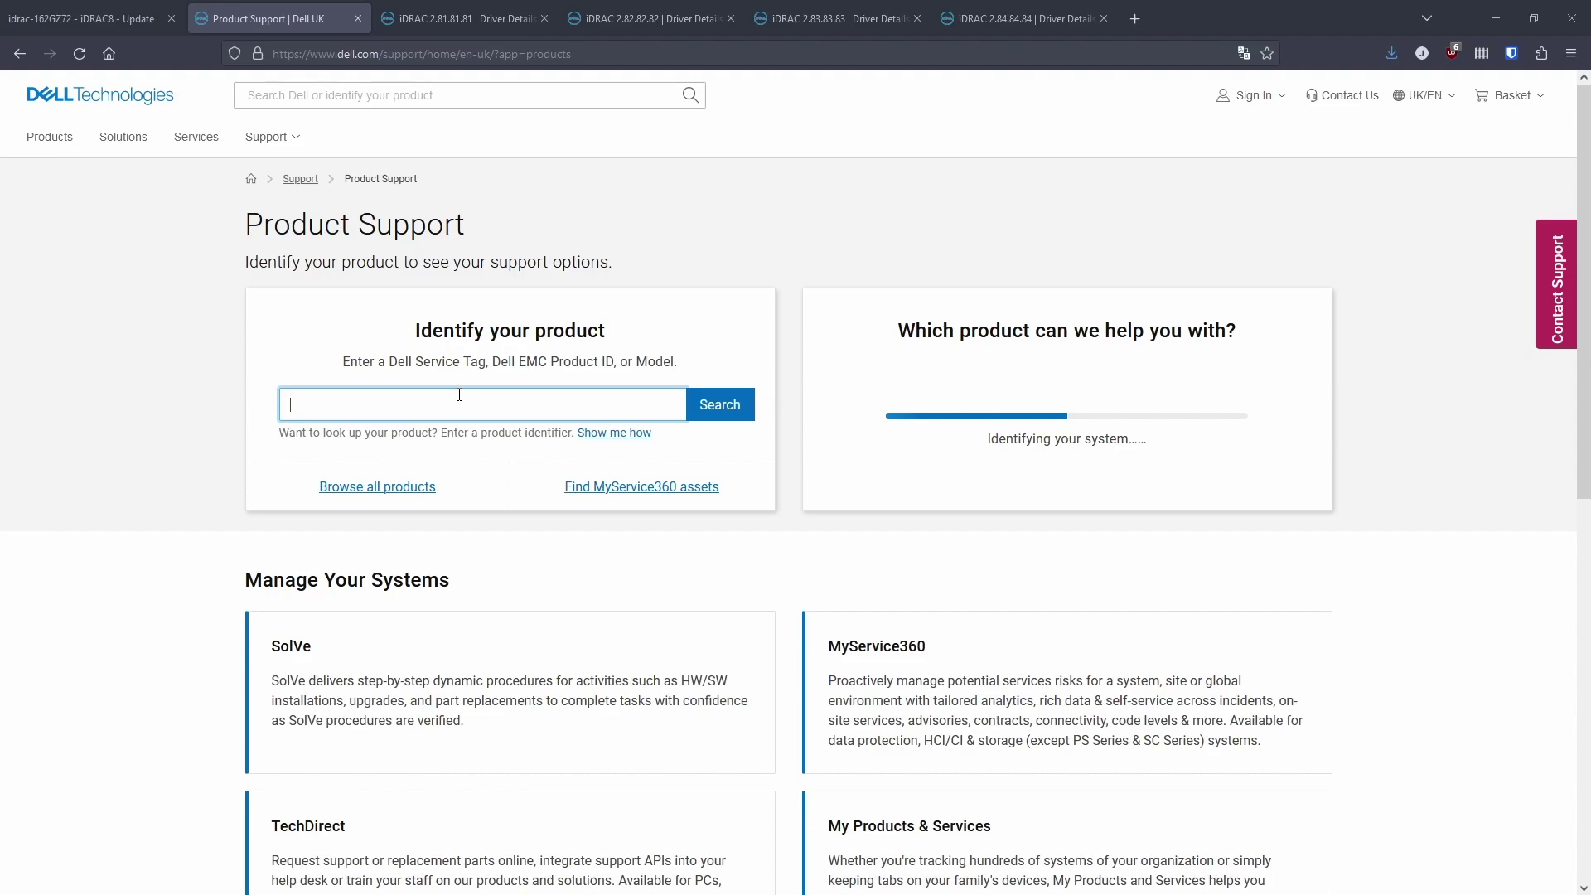
pyautogui.write('r630')
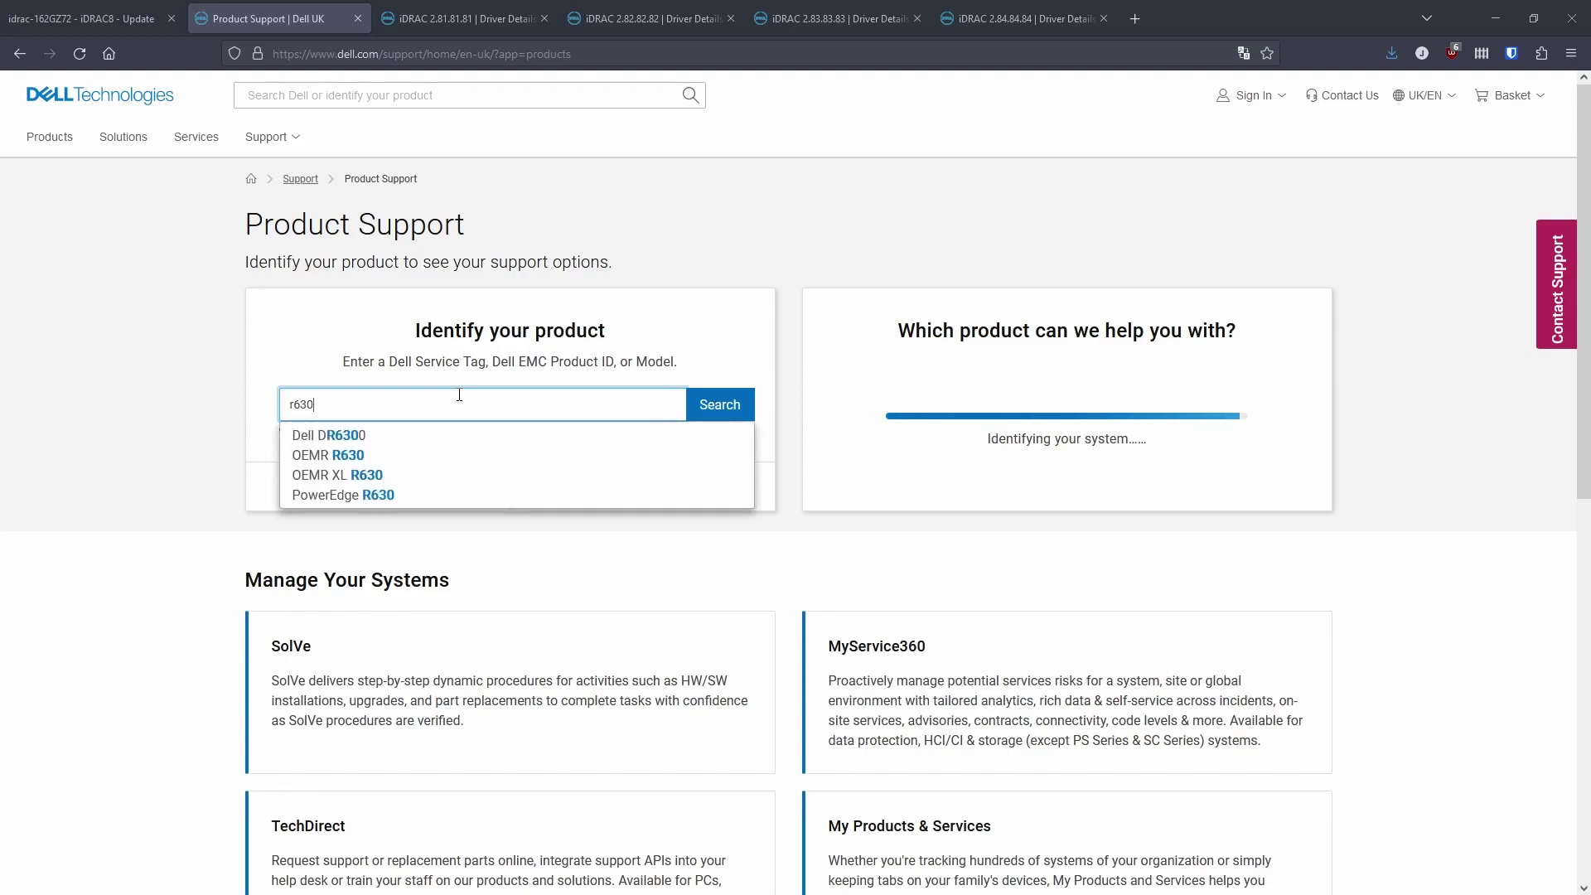
pyautogui.press('Down')
pyautogui.press('Up')
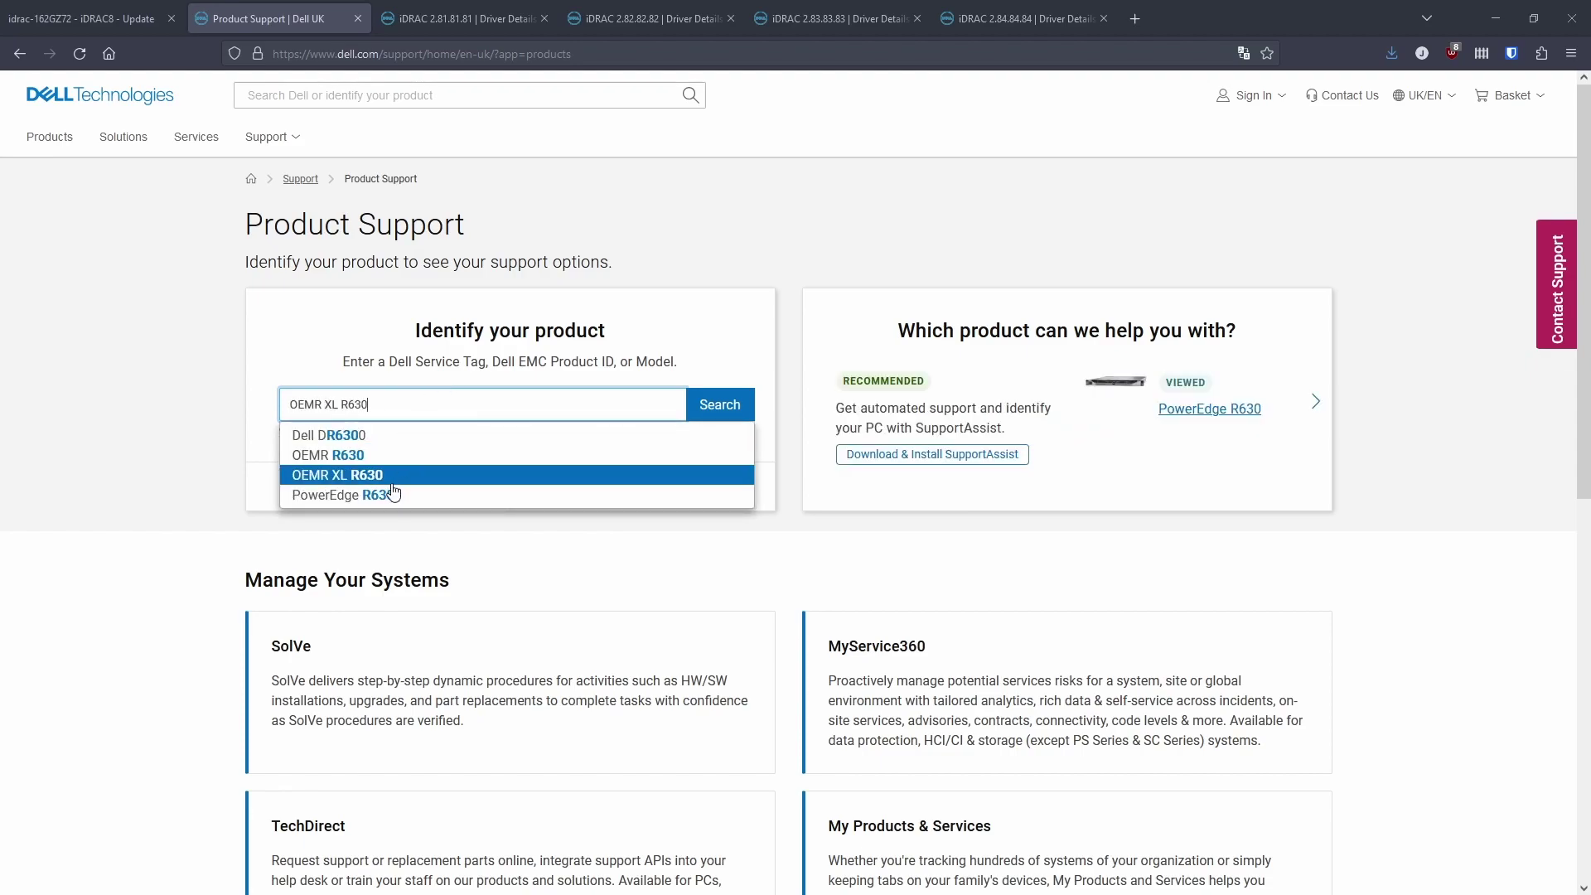
pyautogui.click(380, 496)
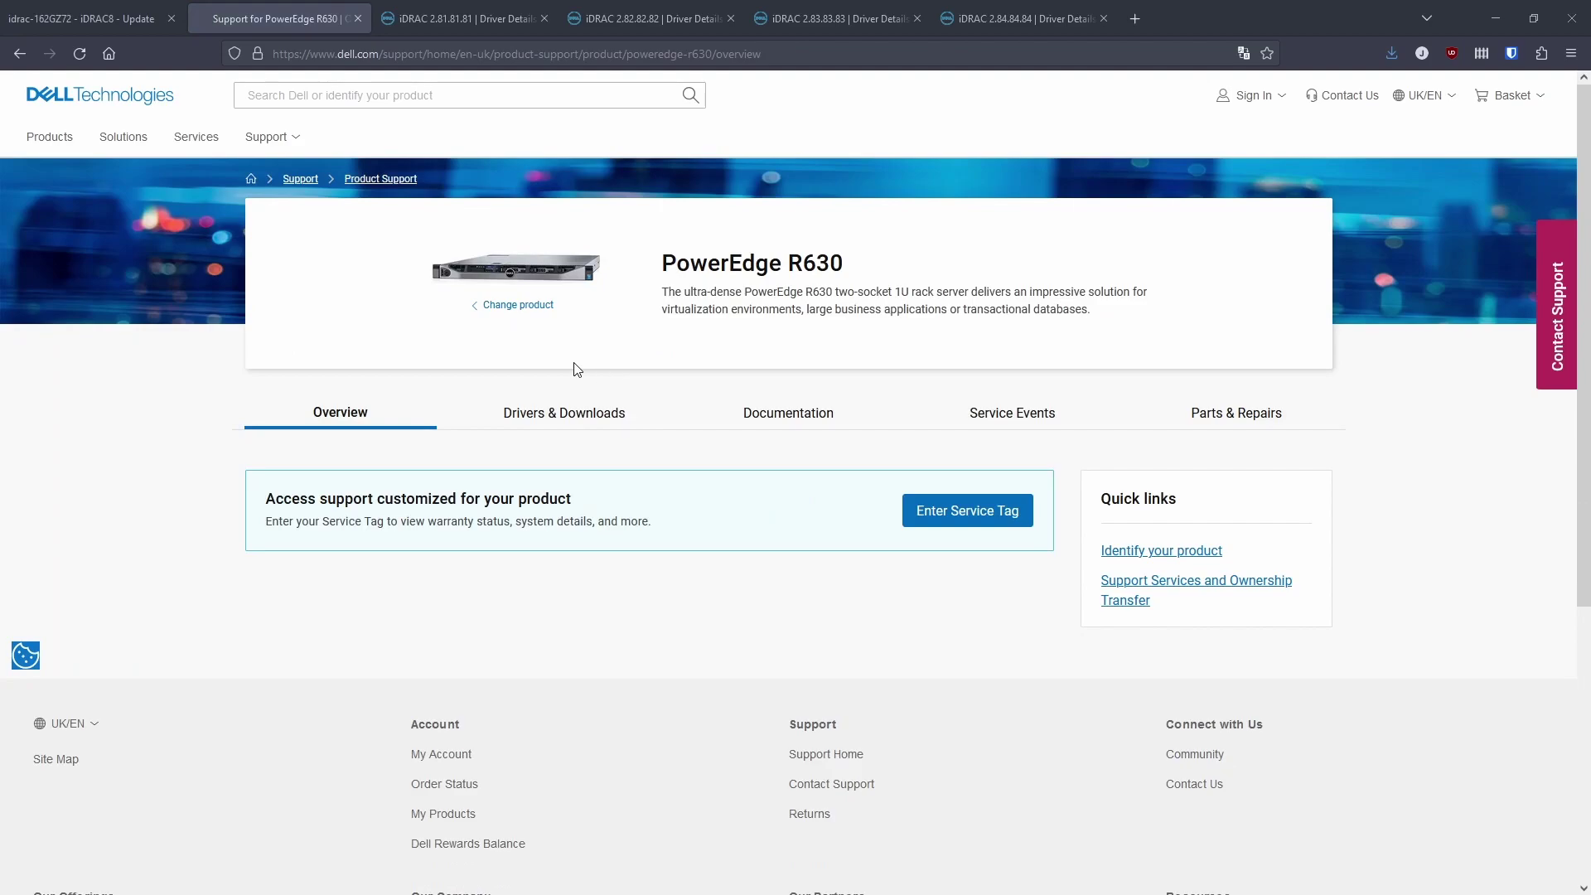
# Filter the R630 drivers and downloads to Not Applicable OS and keyword 'idrac'.
pyautogui.click(564, 413)
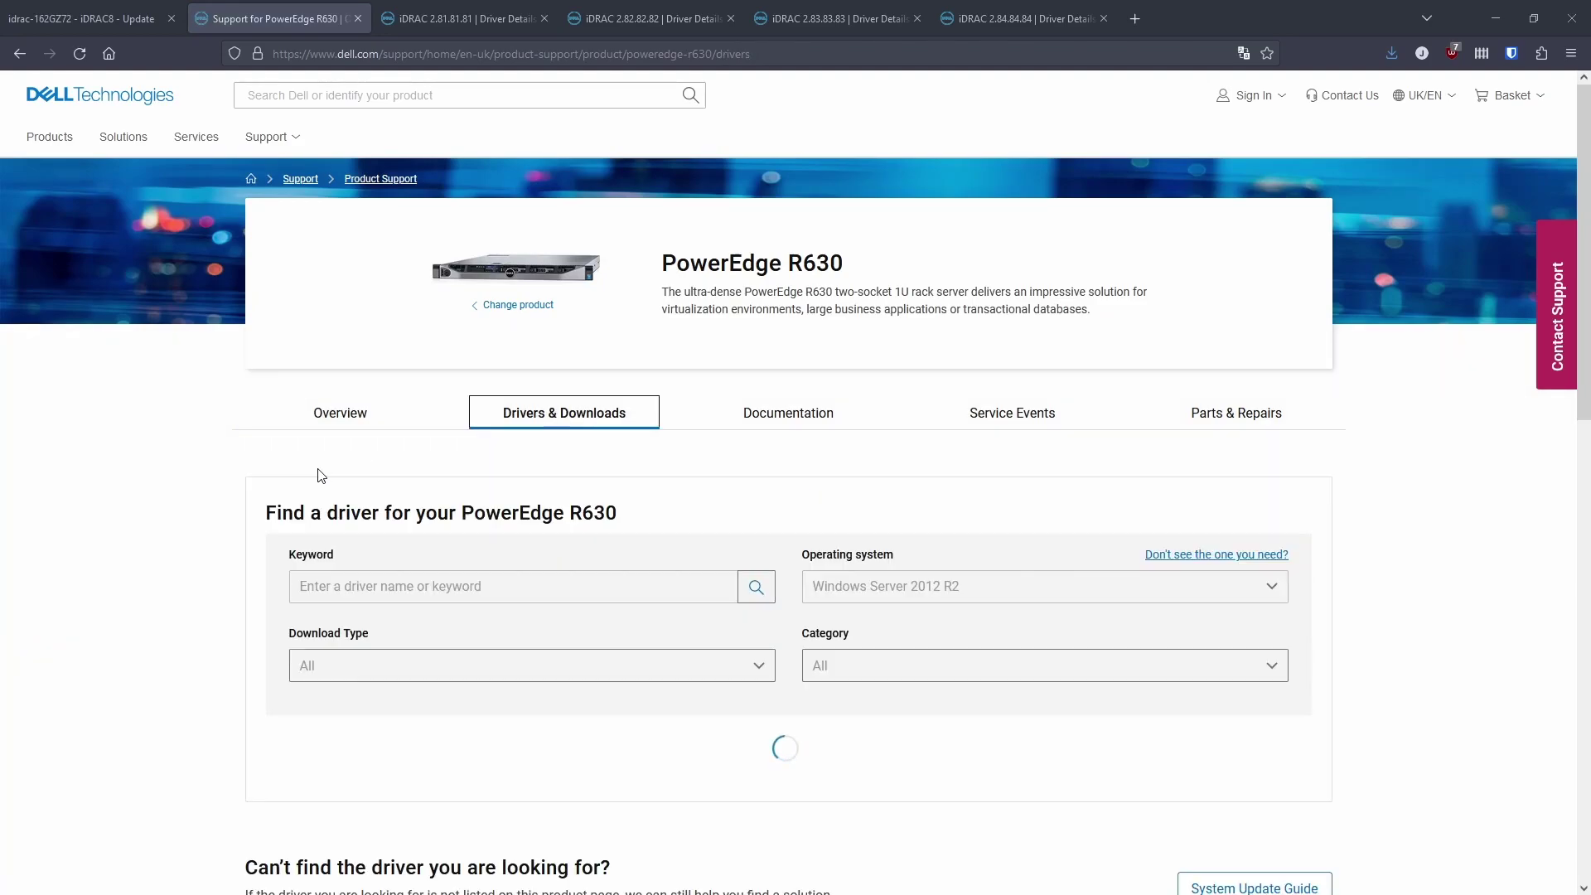
pyautogui.scroll(-2, 319, 475)
pyautogui.scroll(-3, 319, 475)
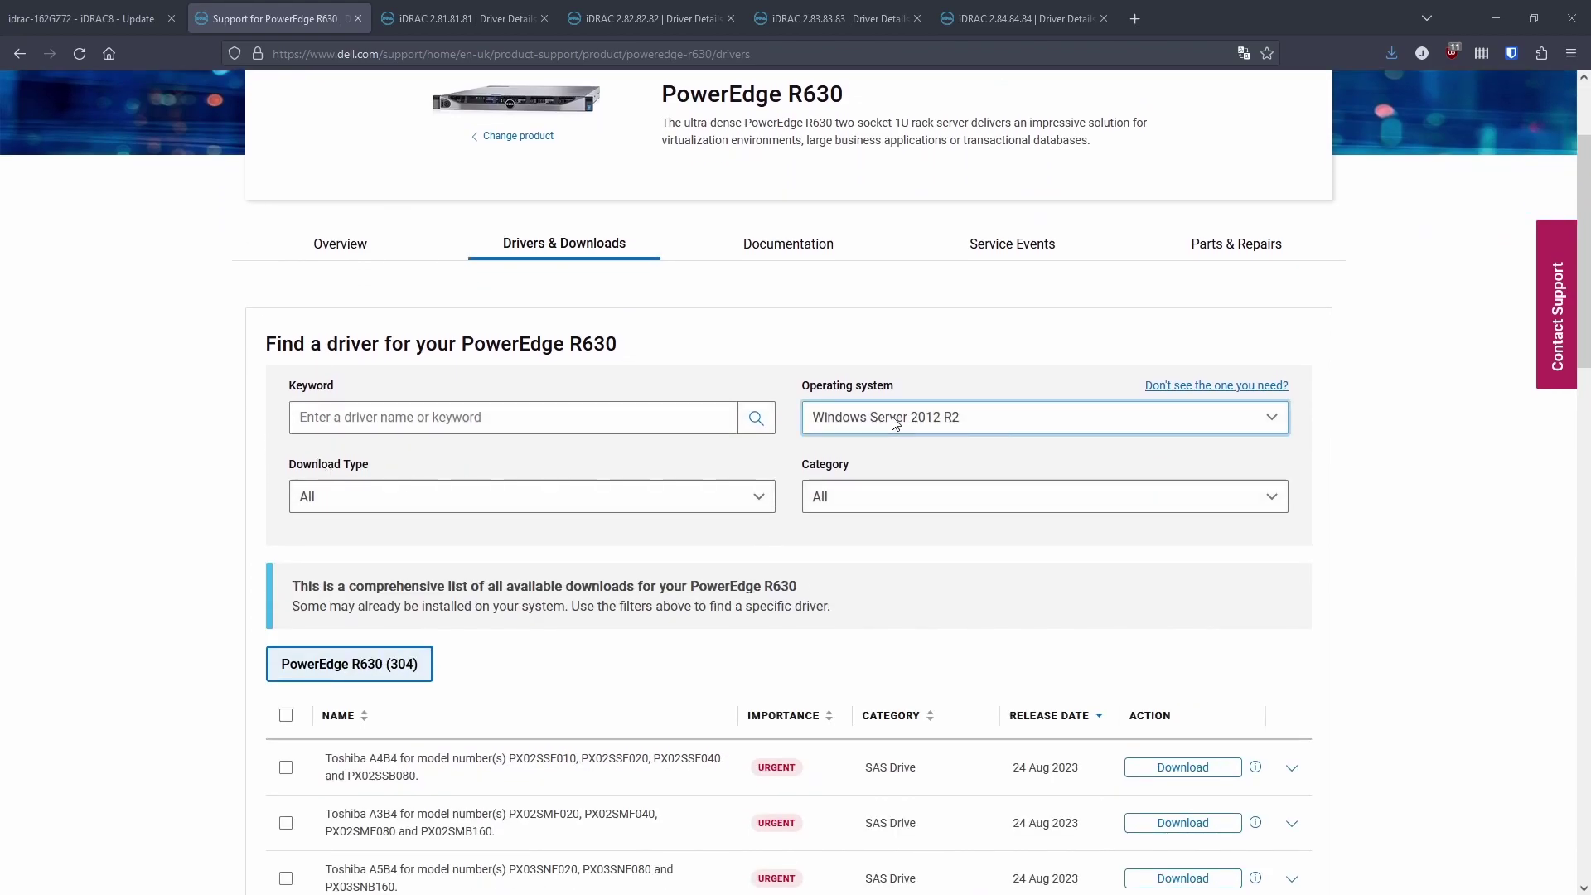
pyautogui.click(857, 530)
pyautogui.click(421, 425)
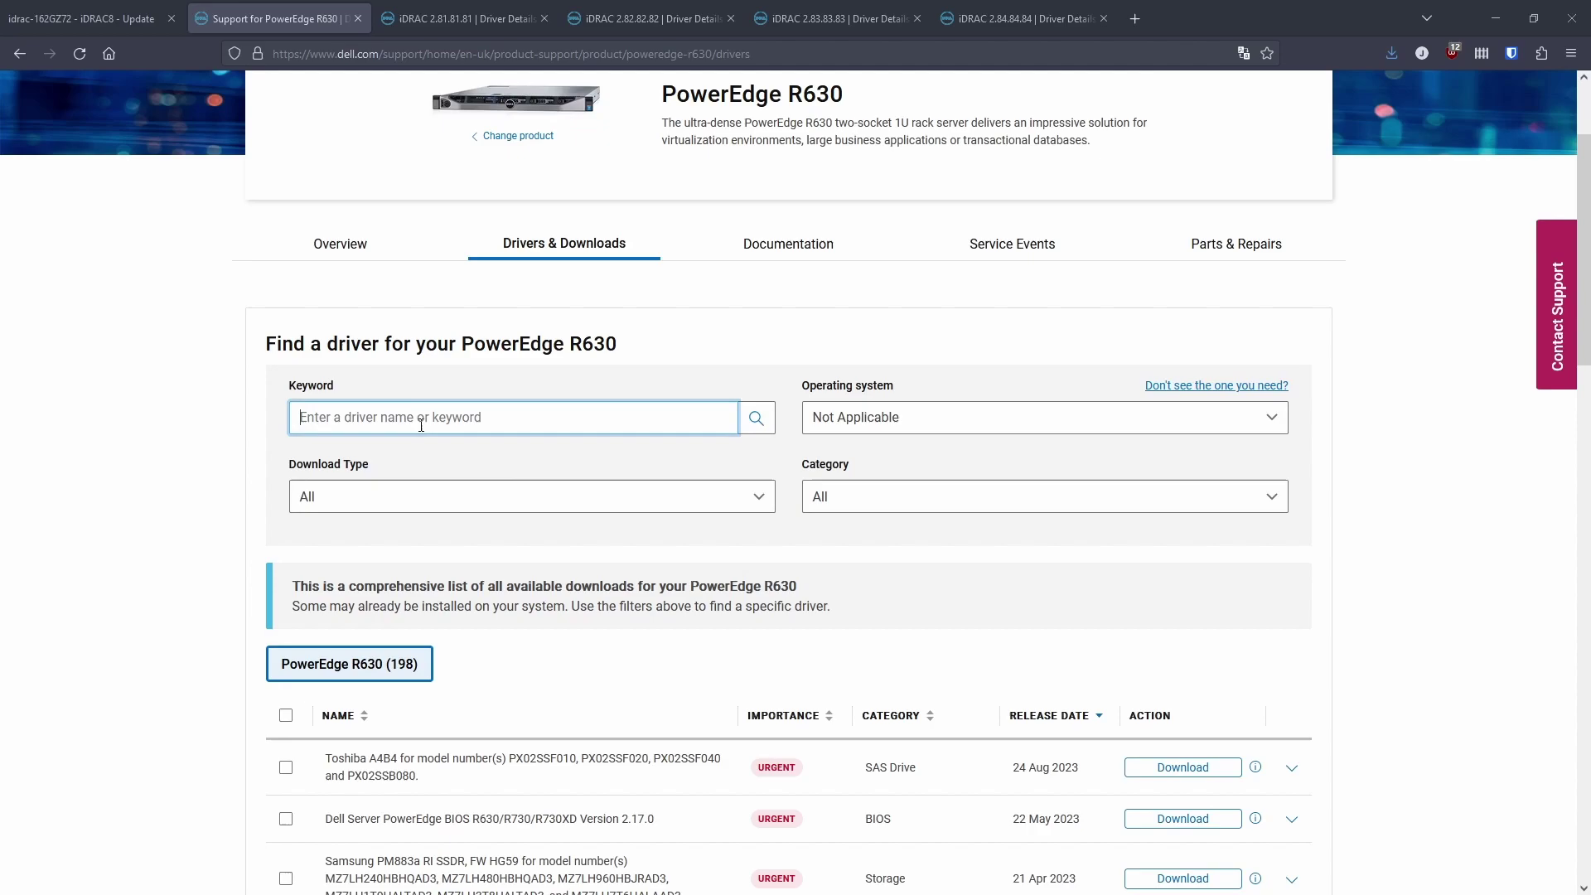
pyautogui.write('idrac')
# Expand iDRAC 2.84.84.84 and list its older versions.
pyautogui.scroll(-3, 421, 425)
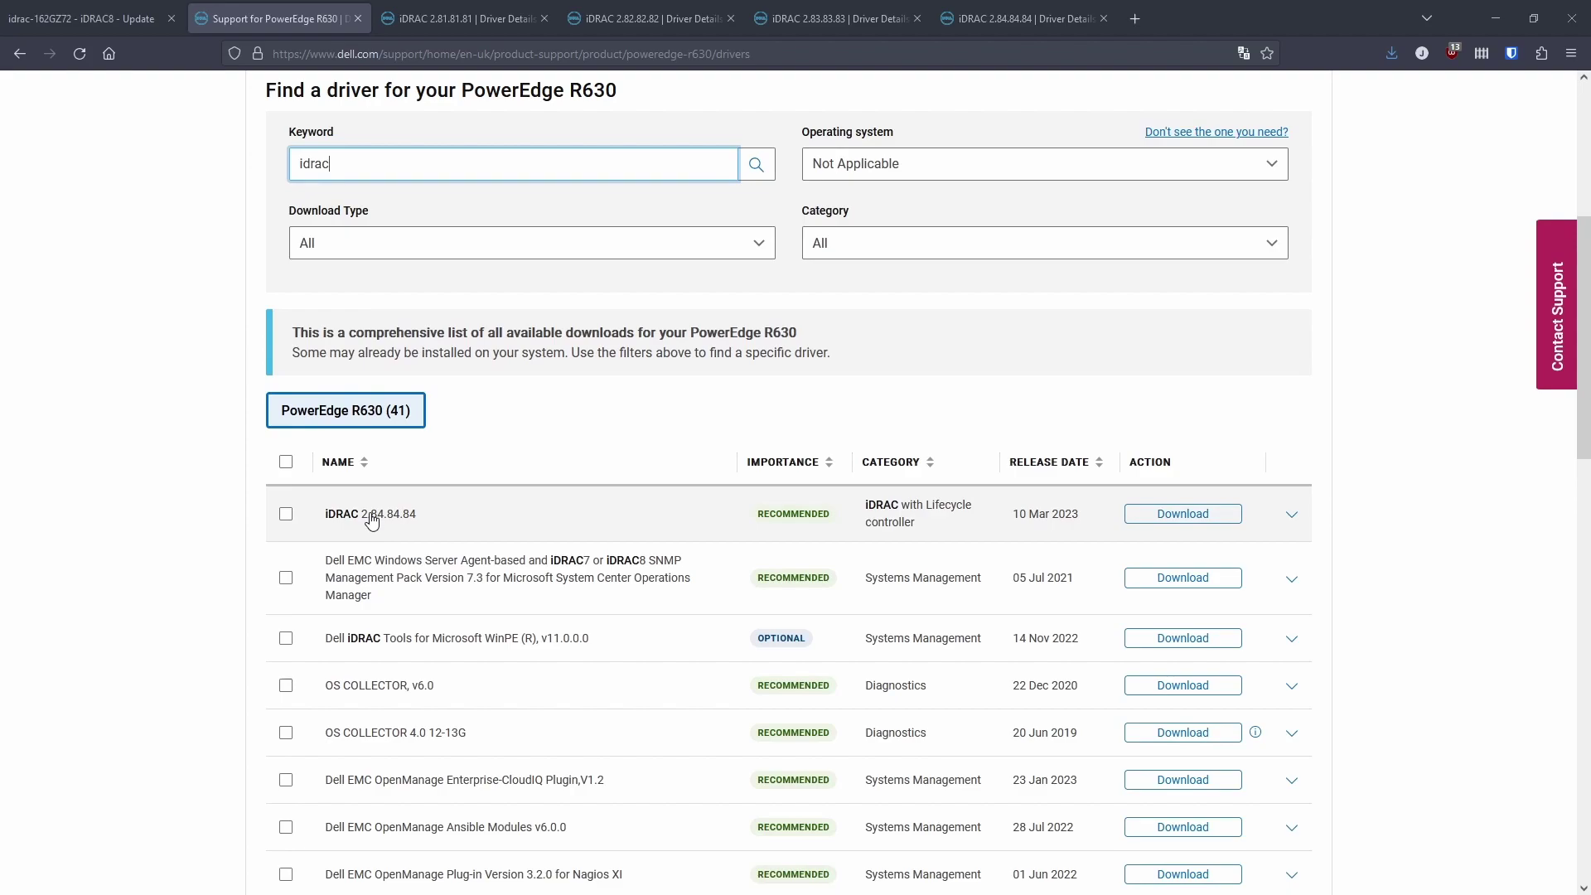
pyautogui.click(1291, 514)
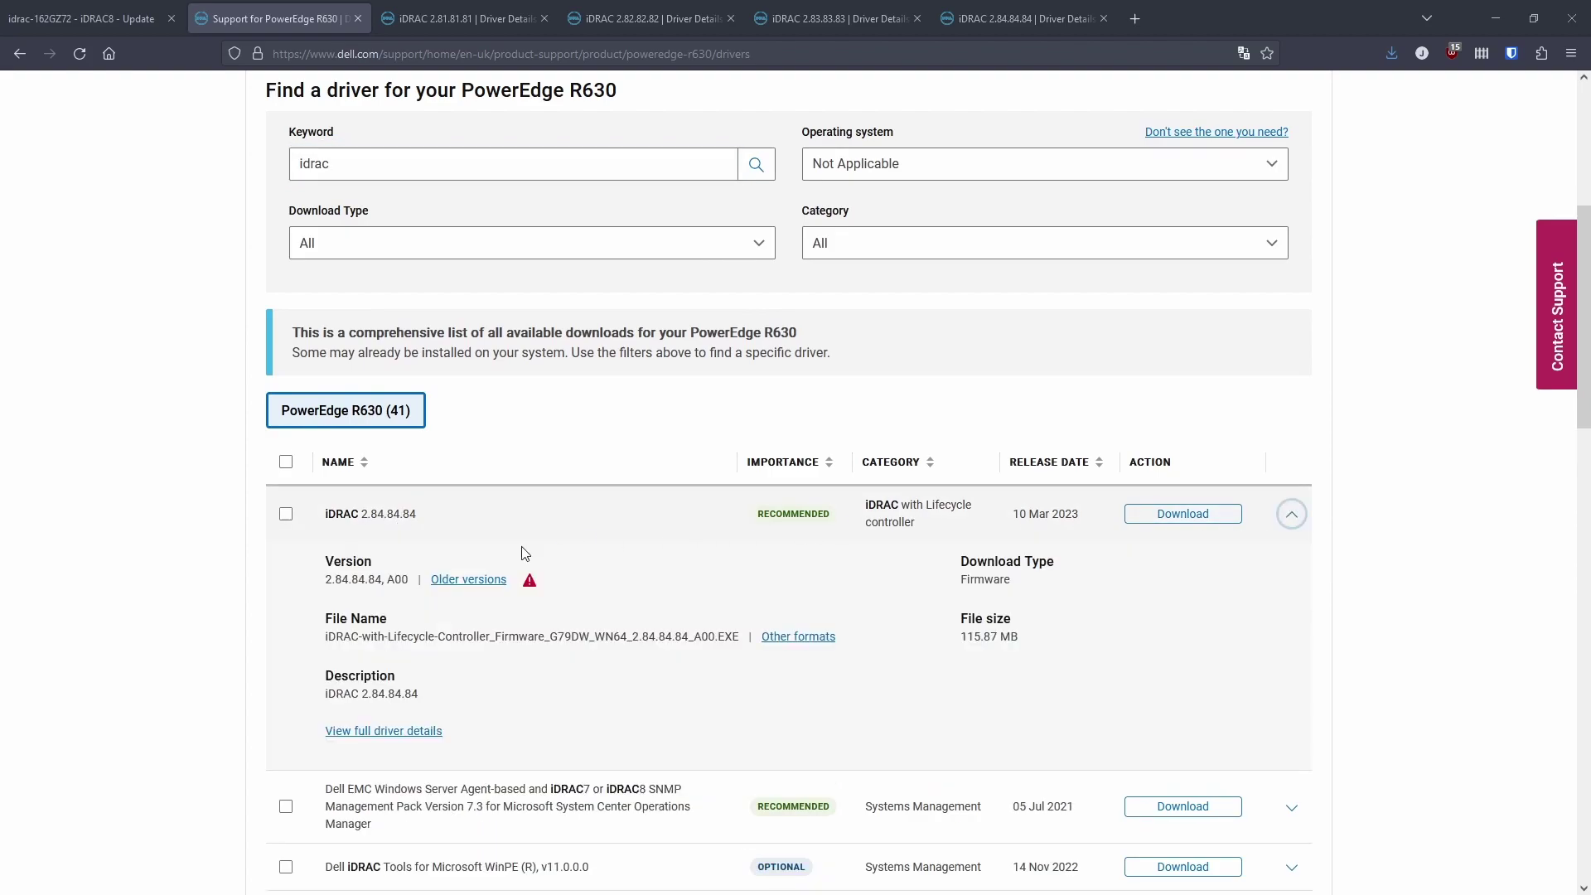
pyautogui.click(467, 581)
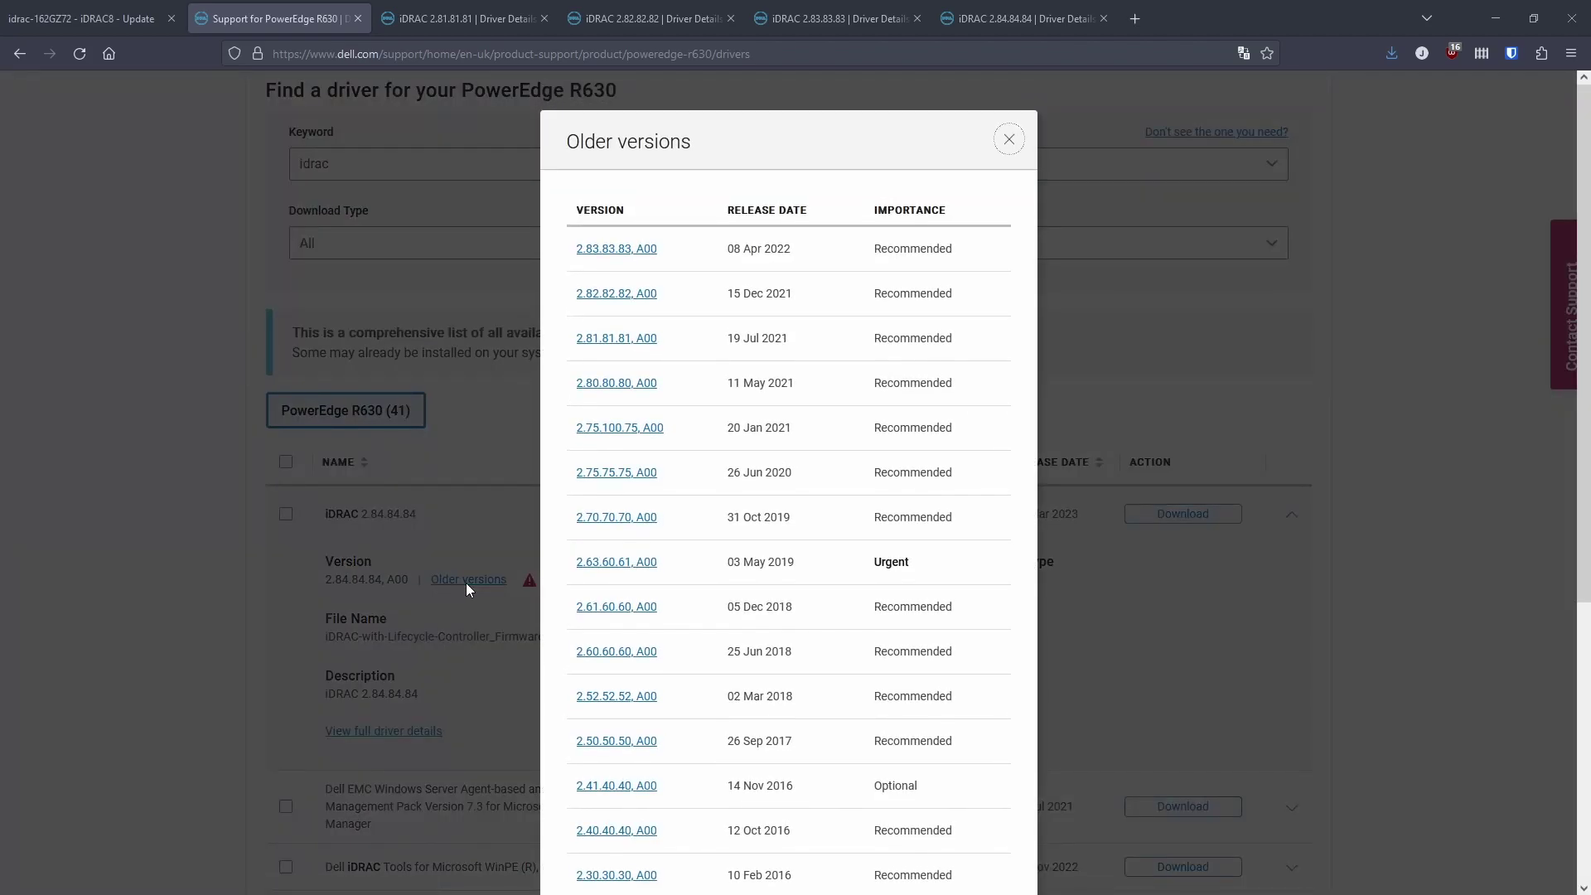
pyautogui.scroll(-2, 575, 571)
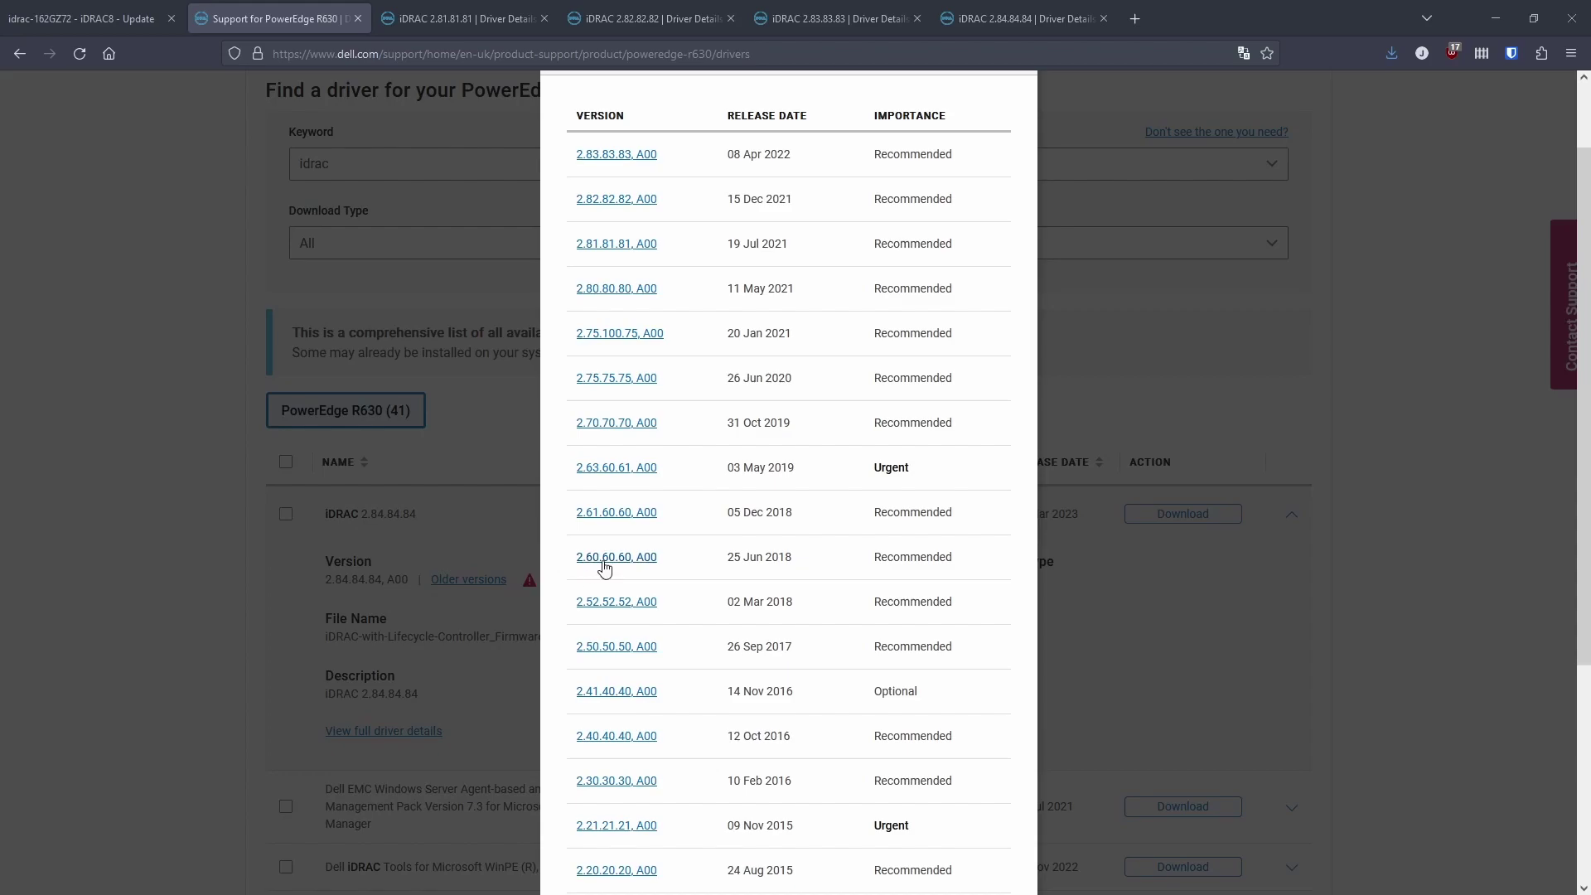
# Download the iDRAC 2.81.81.81 Windows 64-bit update package and go back to the iDRAC8 tab.
pyautogui.hotkey('ctrl', 'Tab')
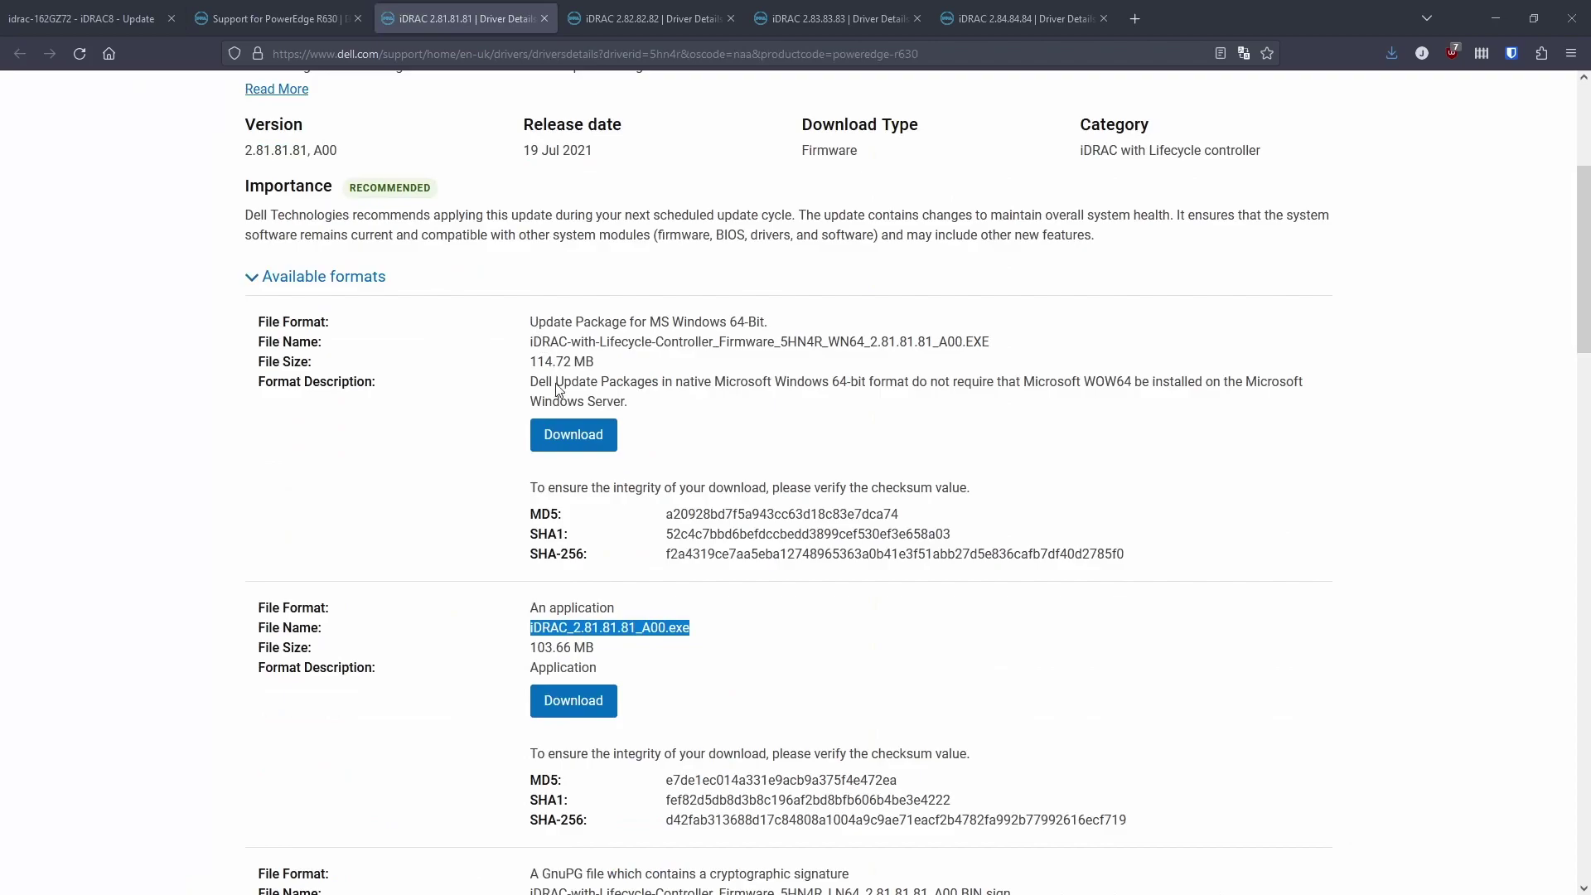
pyautogui.click(565, 439)
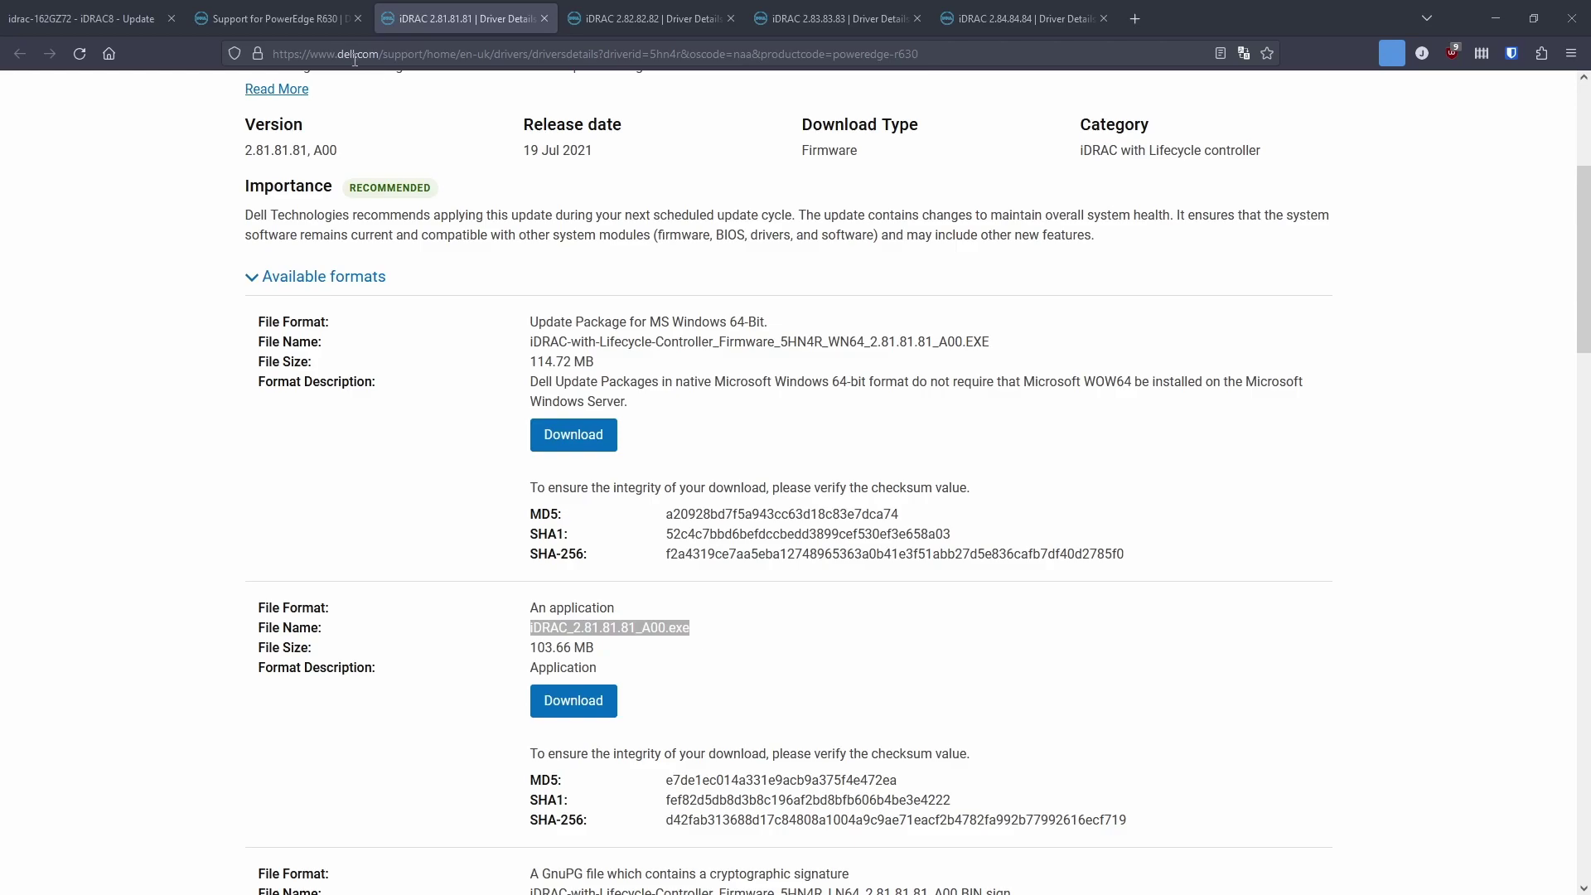
pyautogui.click(93, 23)
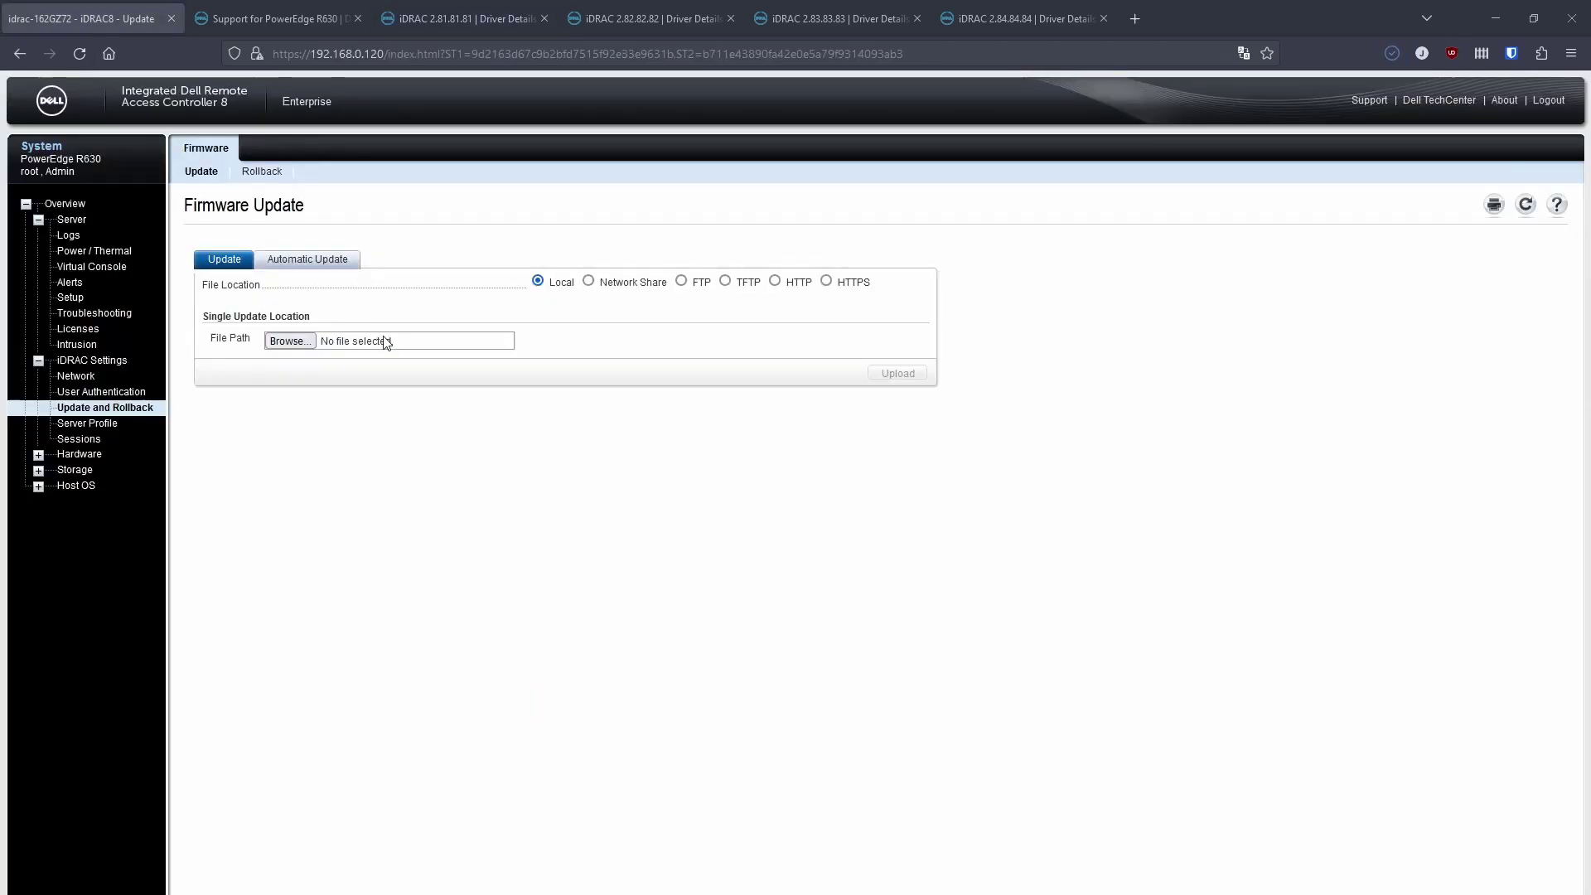
# Upload the local 2.81.81.81 firmware EXE to the iDRAC's Firmware Update page.
pyautogui.click(291, 341)
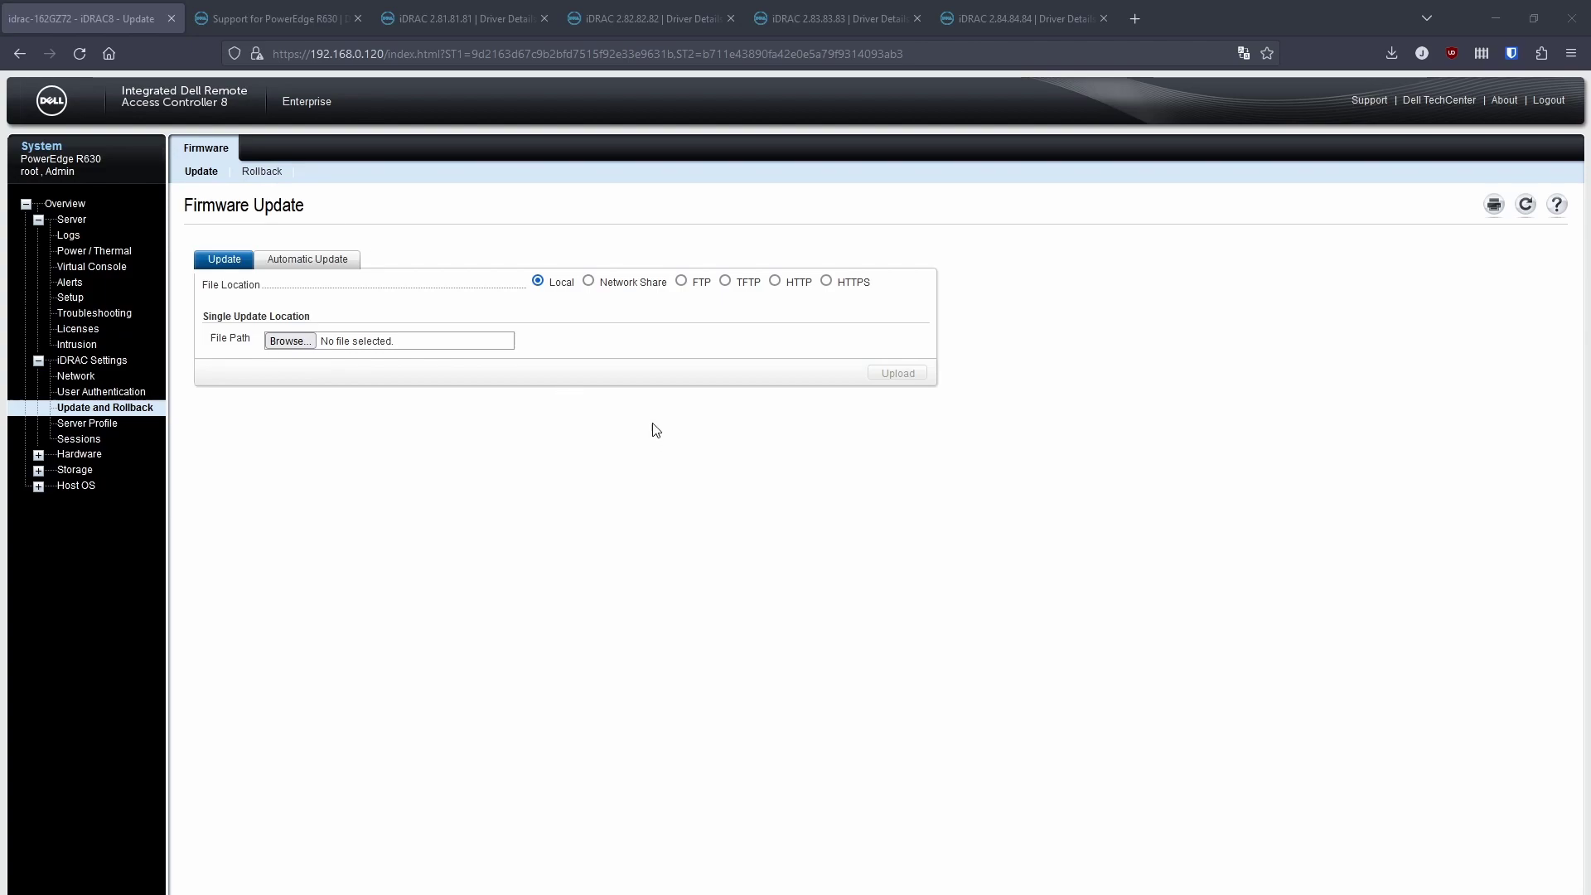
pyautogui.press('Return')
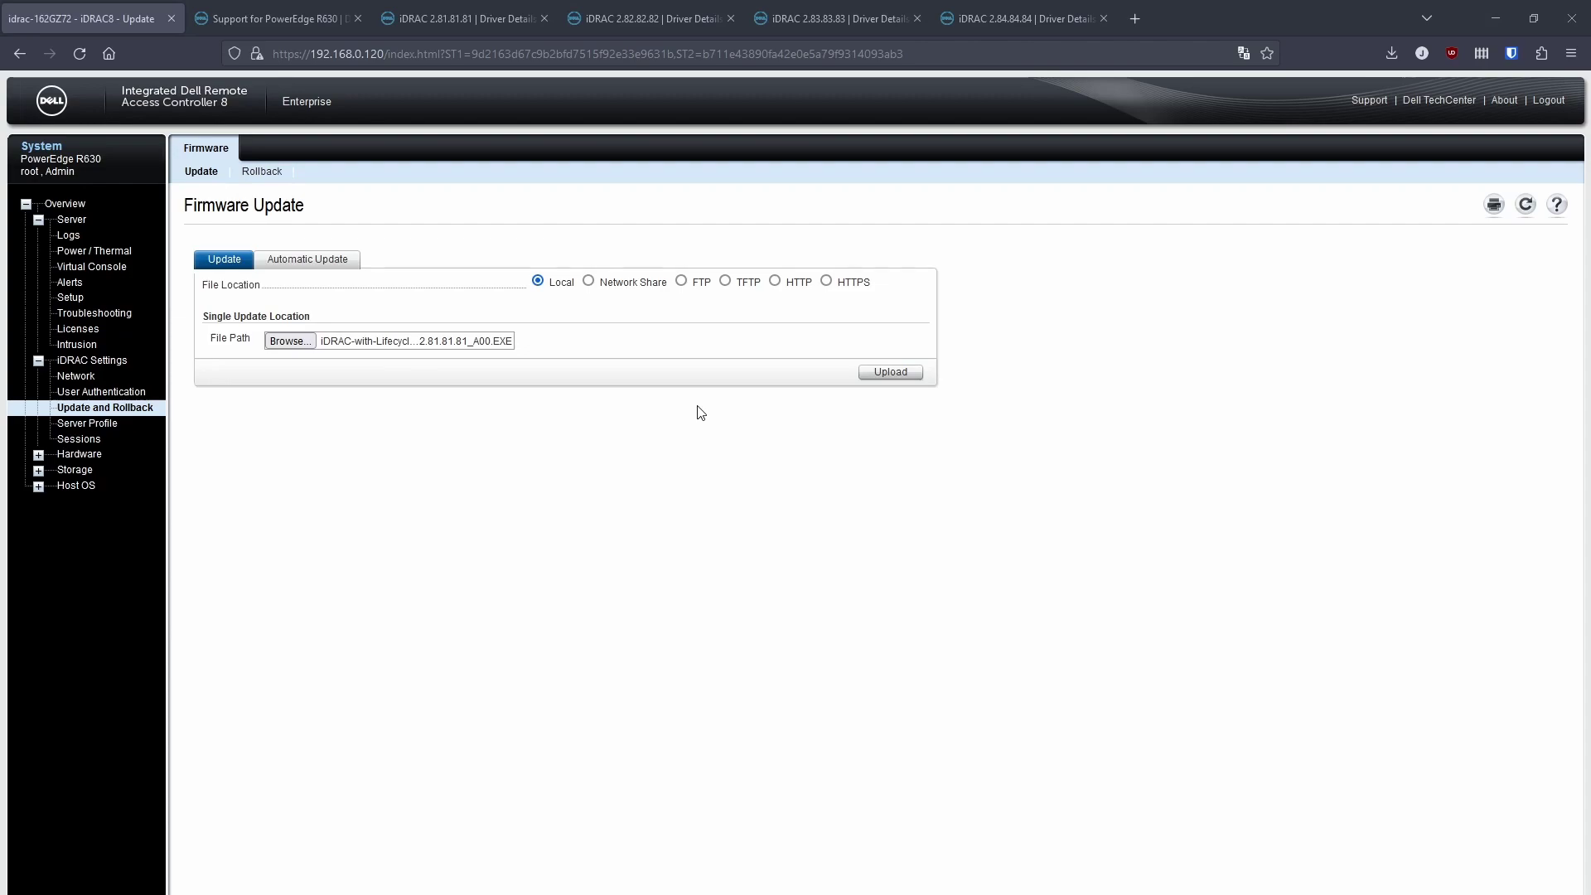
pyautogui.click(892, 372)
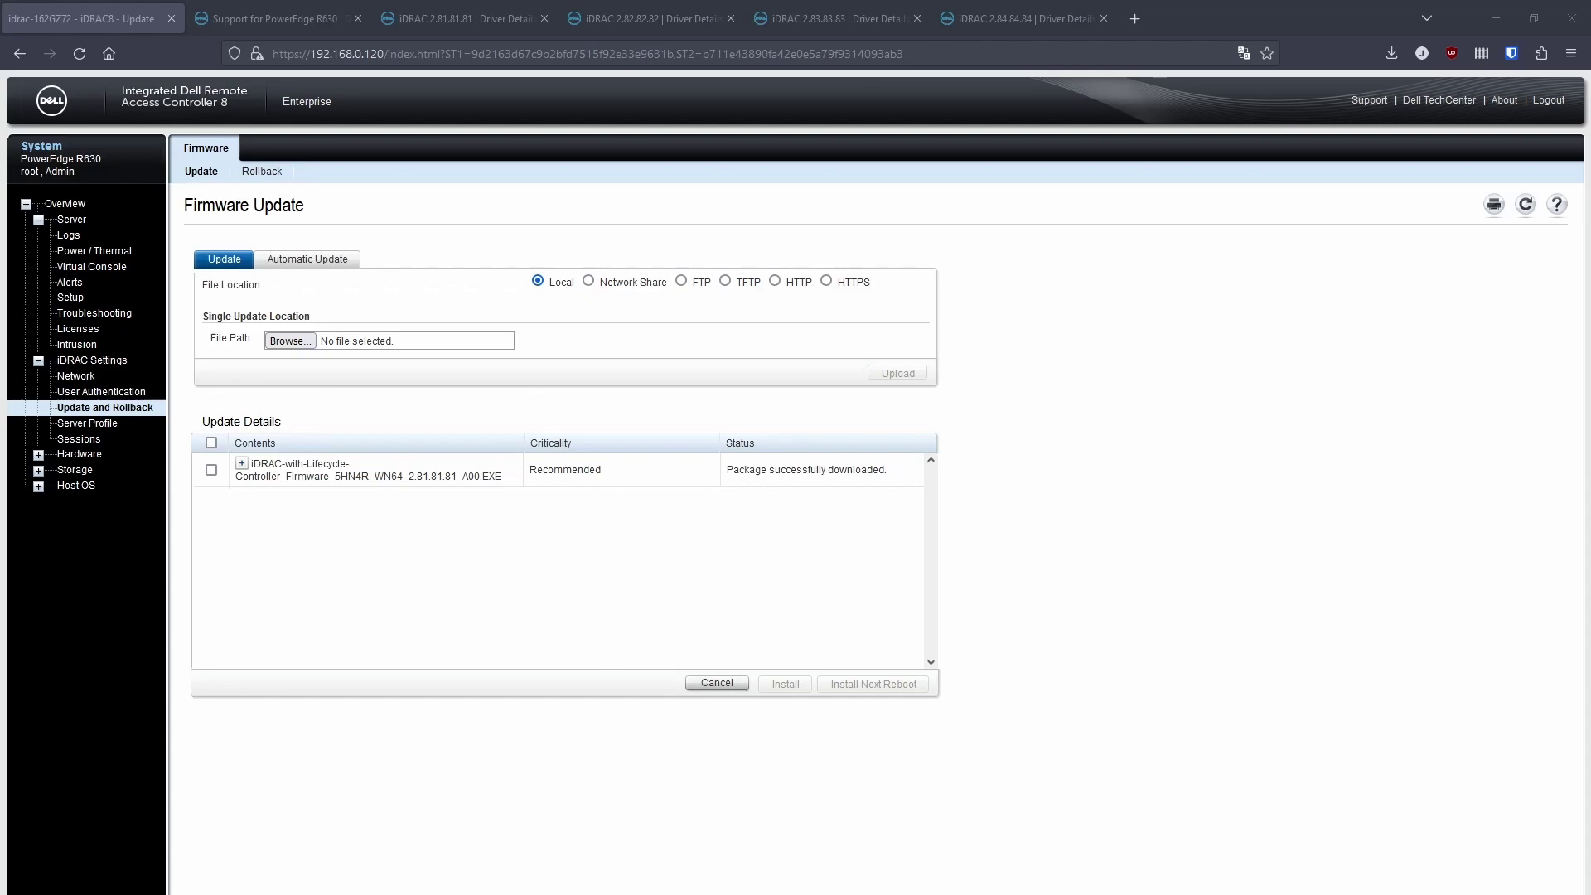
# Select the uploaded 2.81.81.81 package and install it, queuing the update job.
pyautogui.click(242, 464)
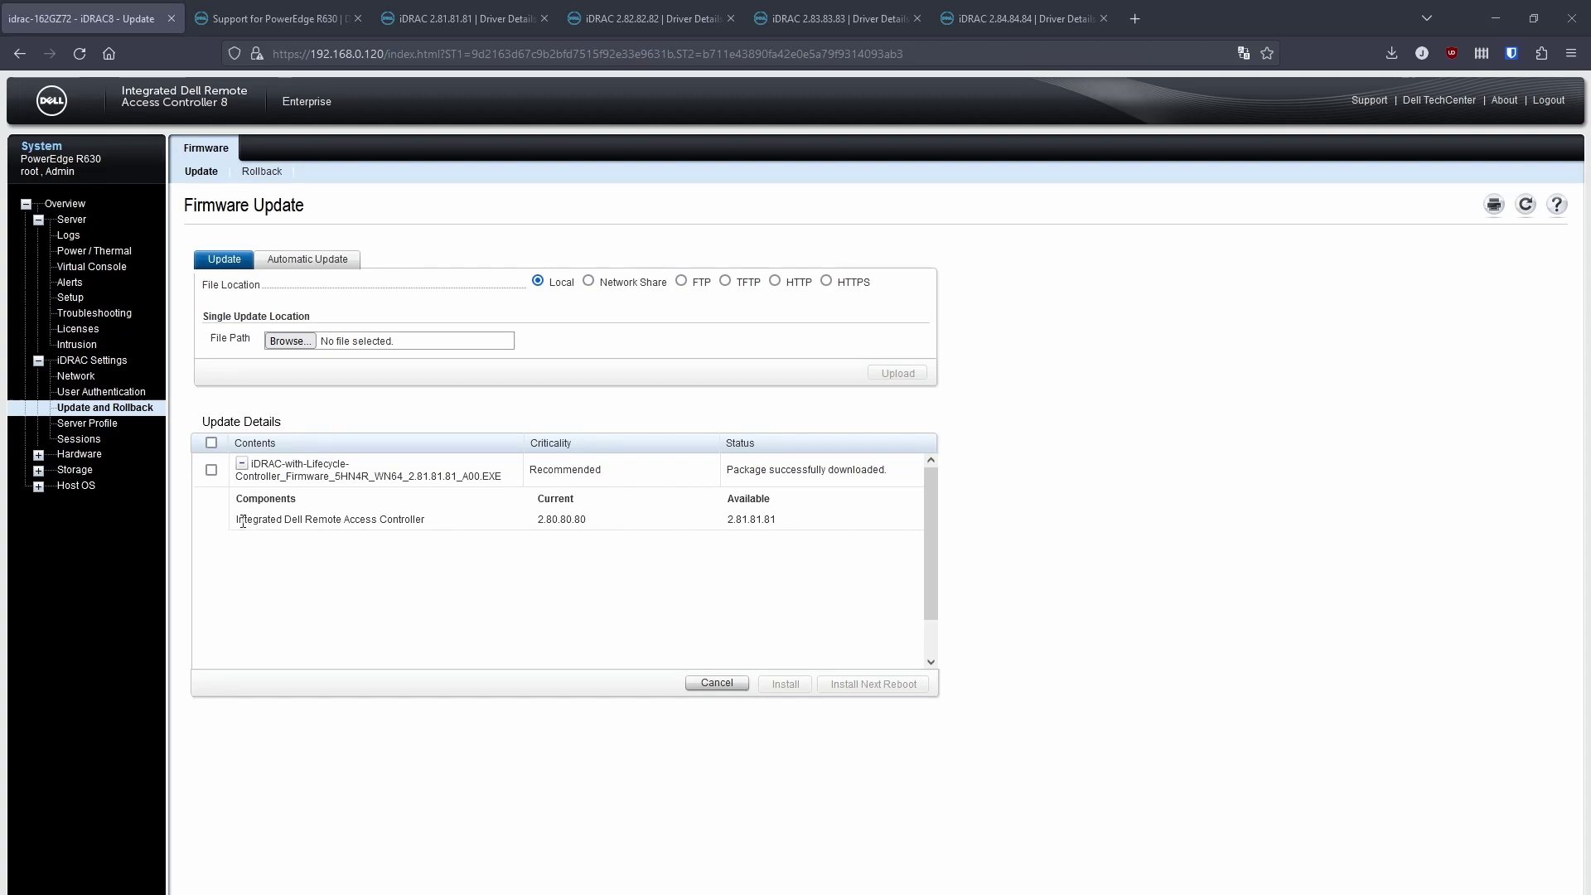
pyautogui.click(212, 471)
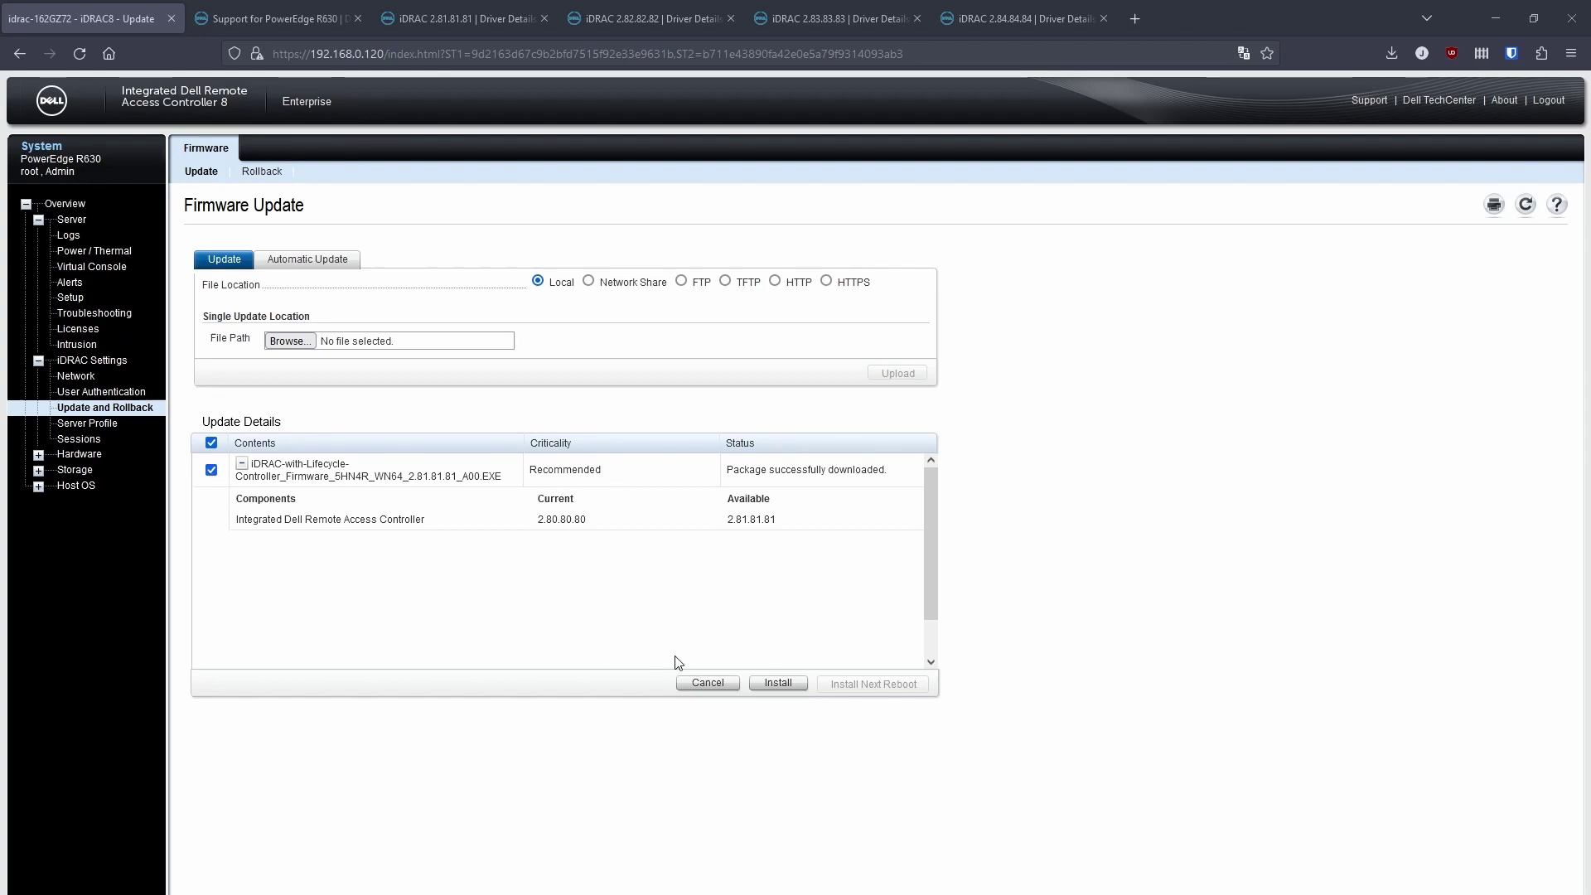
pyautogui.click(773, 684)
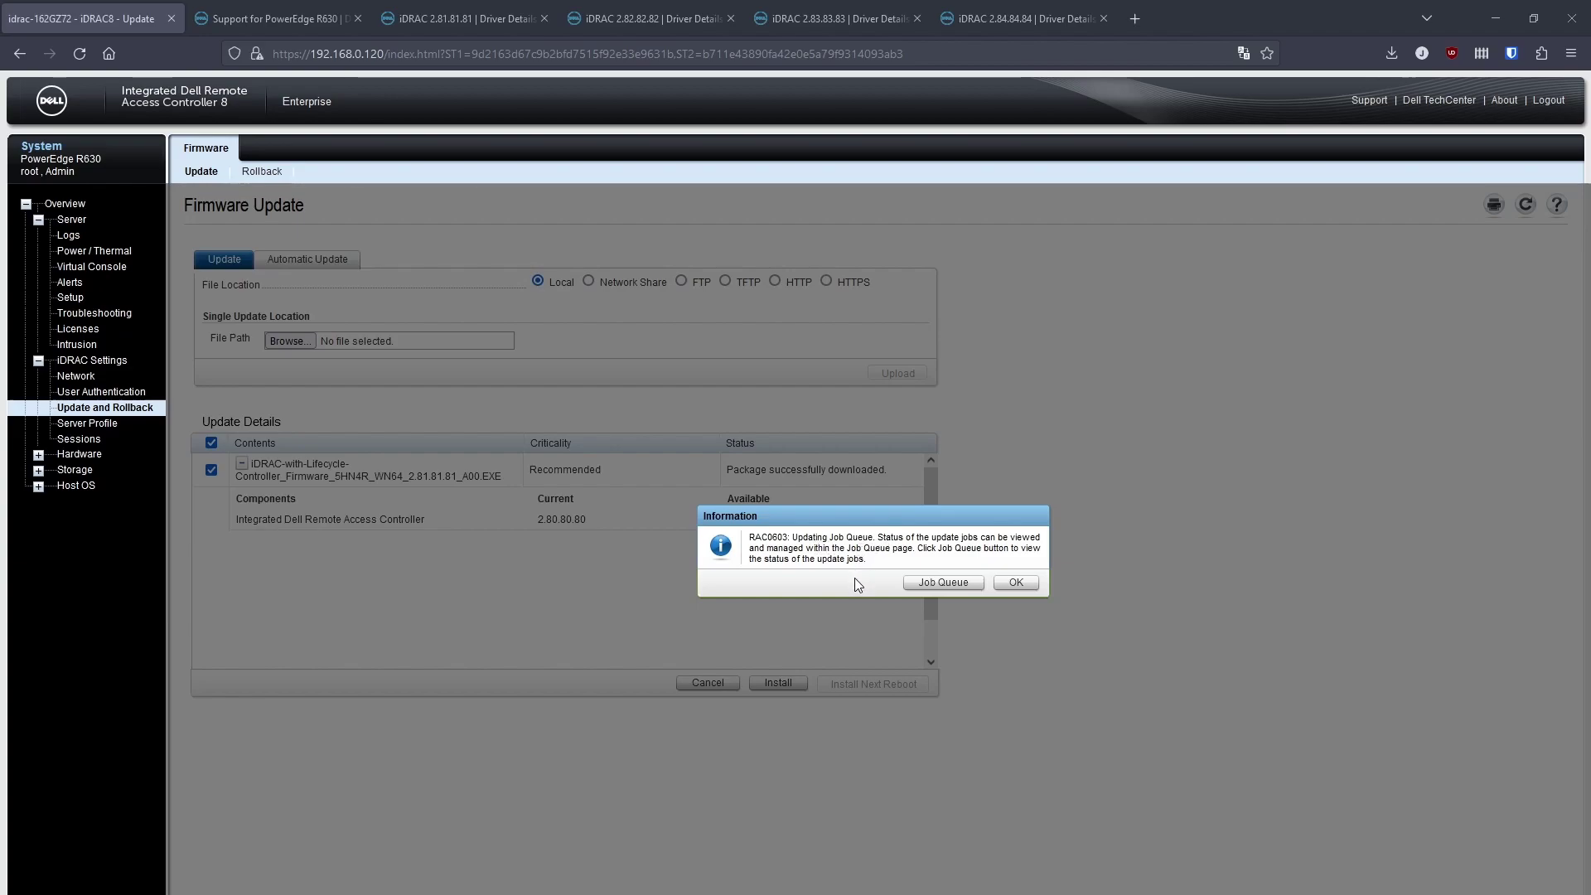
# Watch the Job Queue, refreshing until the iDRAC firmware update job reads Completed (100%).
pyautogui.click(920, 584)
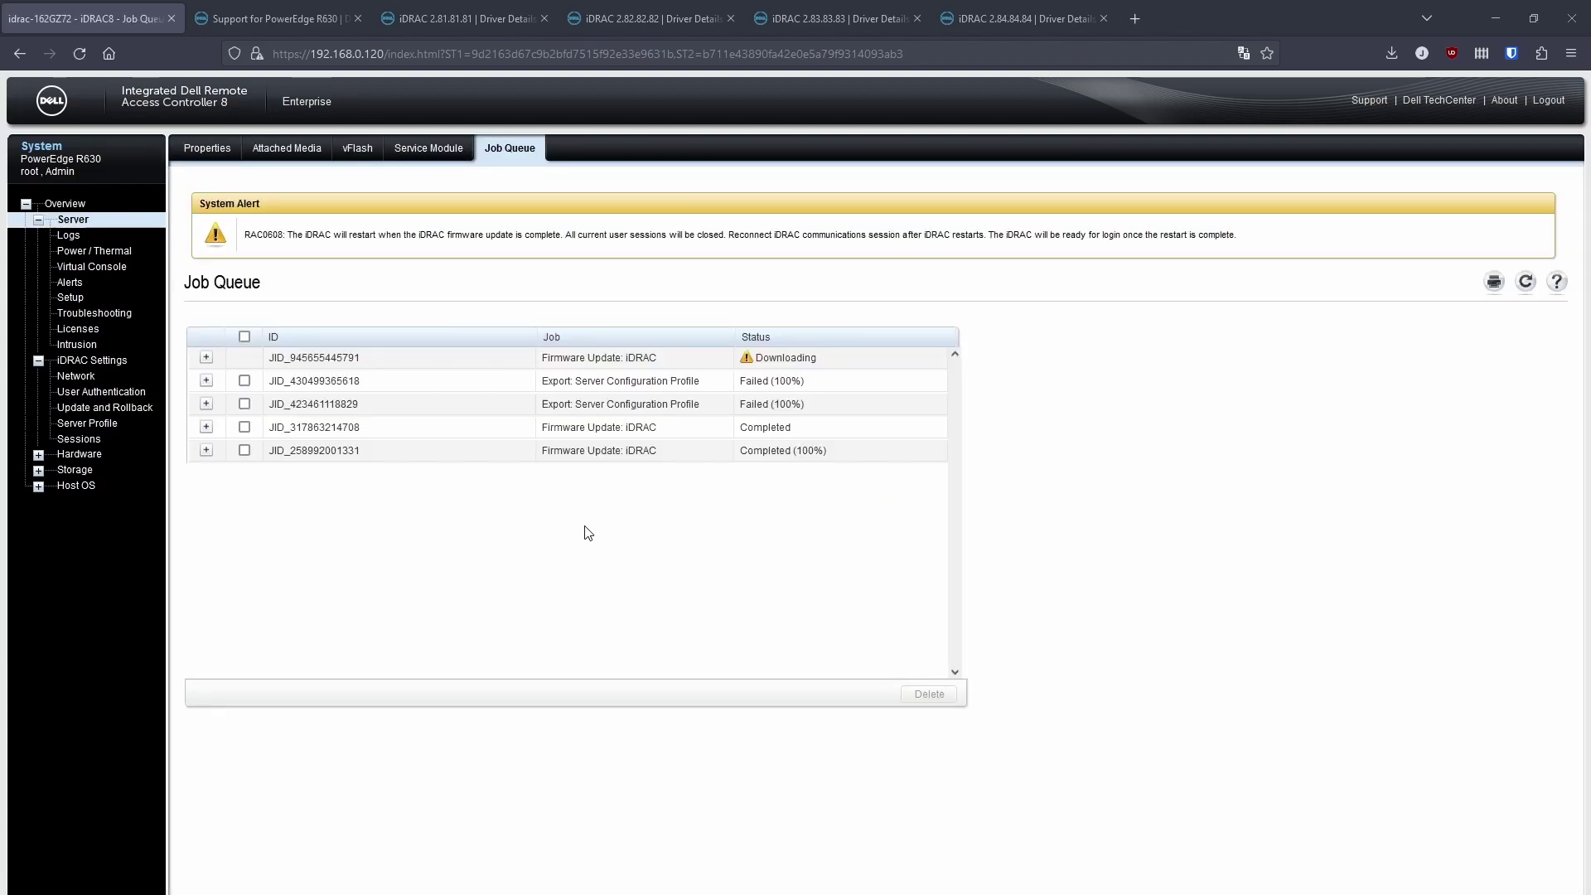
pyautogui.click(207, 358)
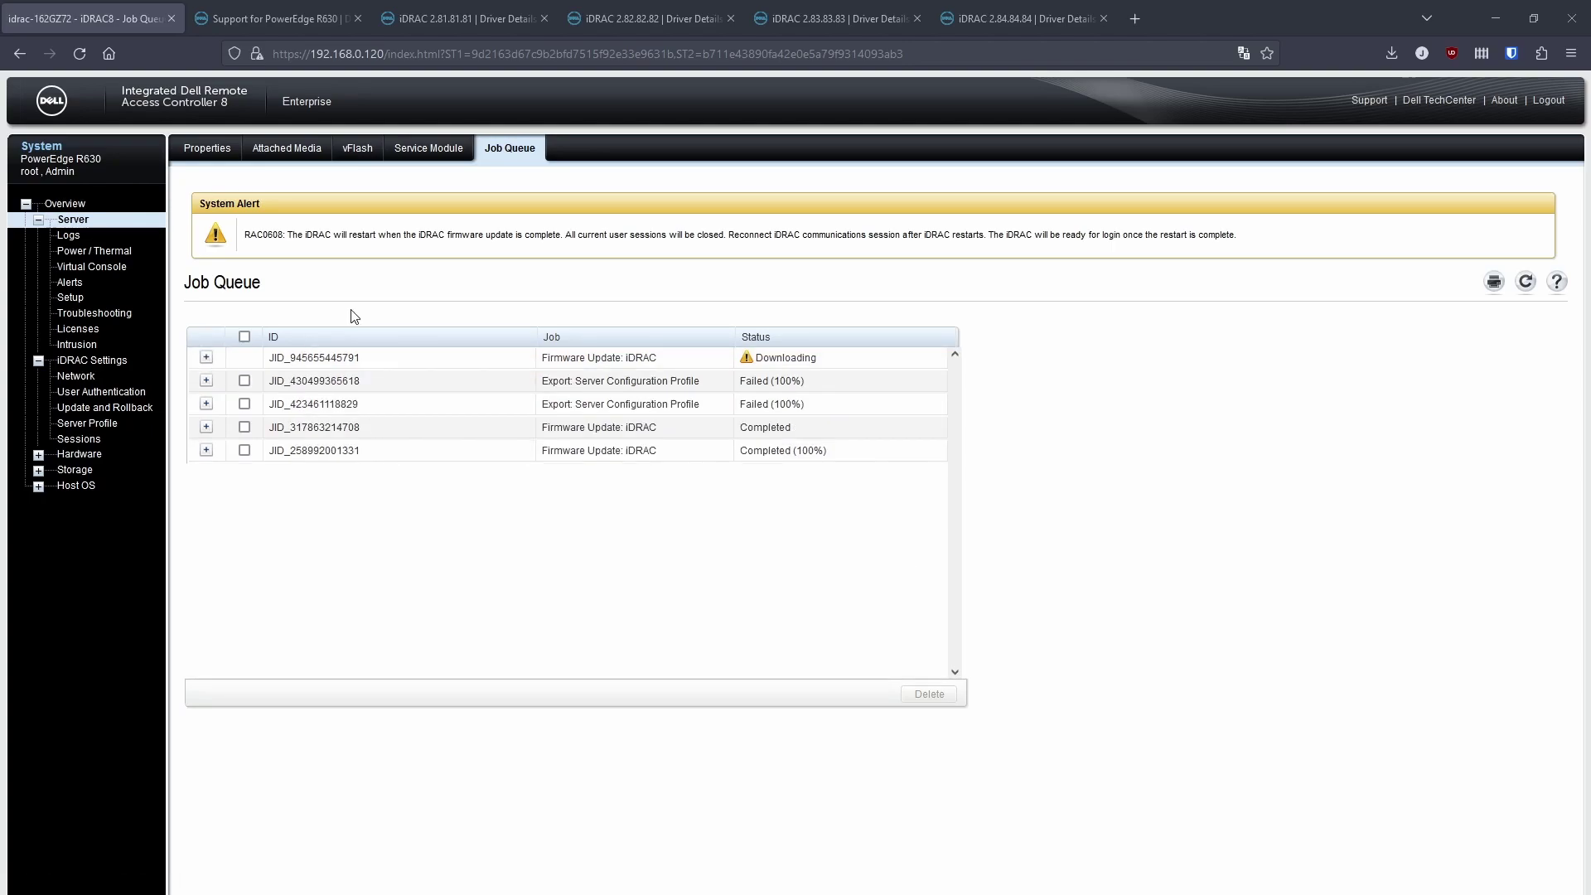
pyautogui.click(206, 452)
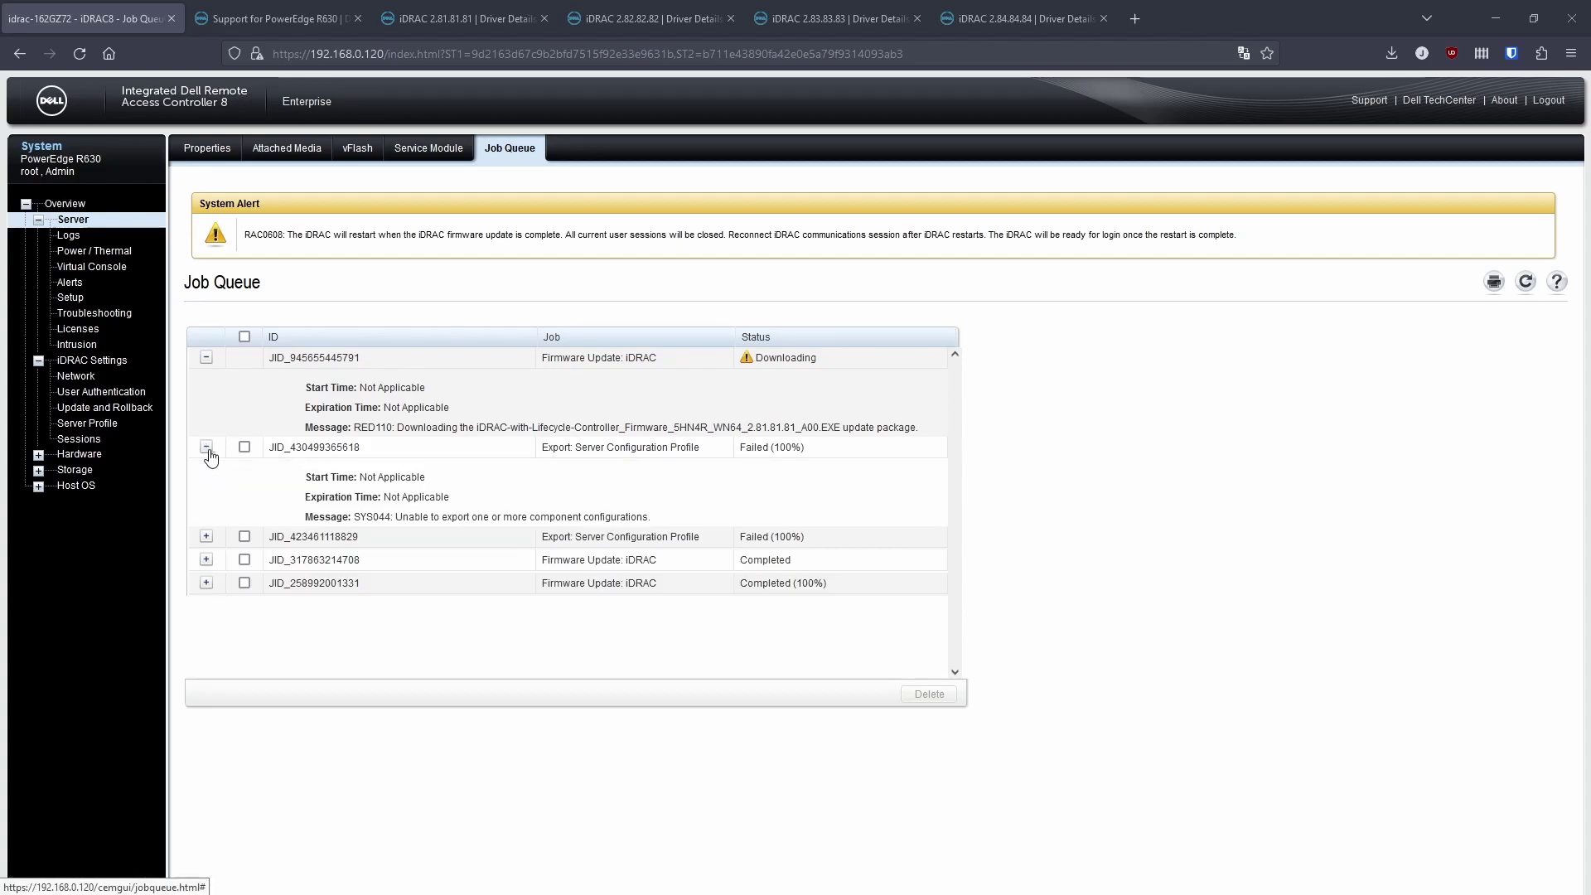
pyautogui.click(206, 445)
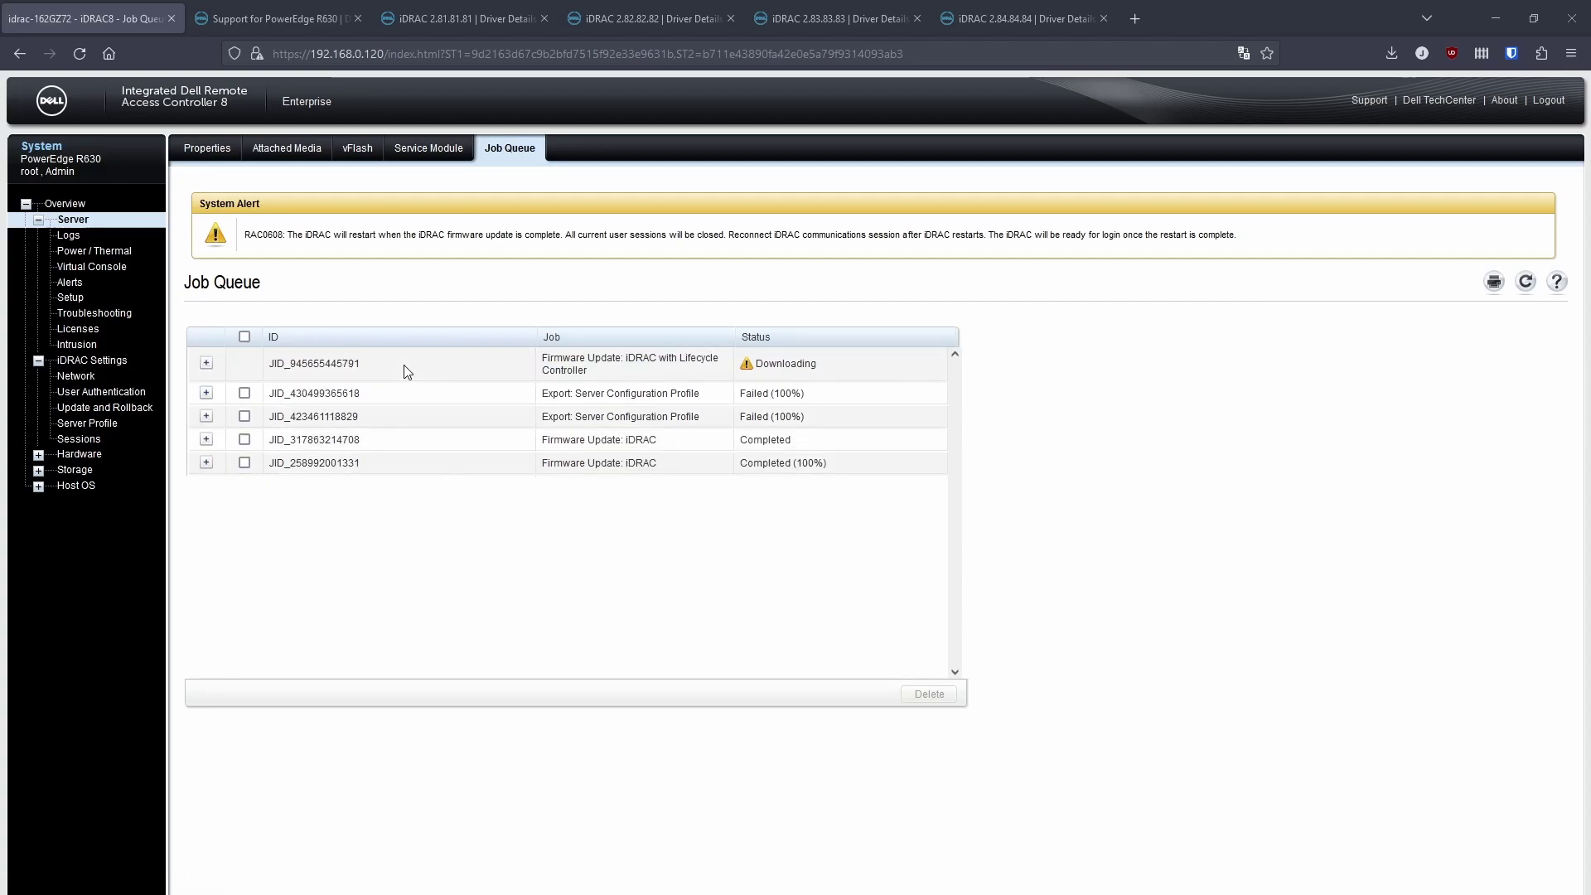
pyautogui.click(207, 363)
pyautogui.click(1526, 283)
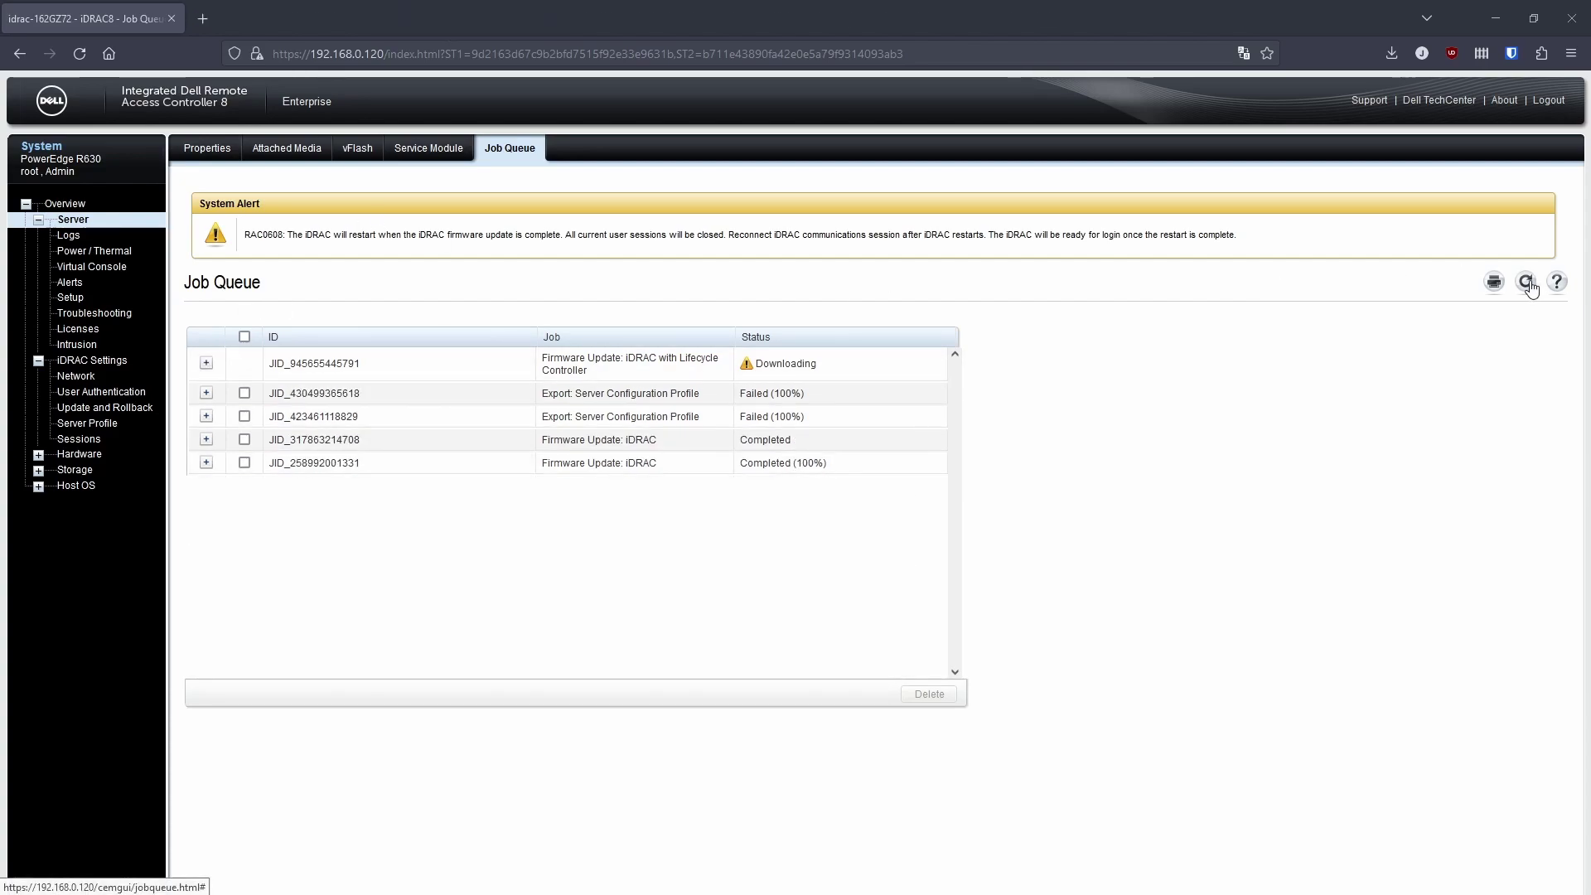
pyautogui.click(106, 407)
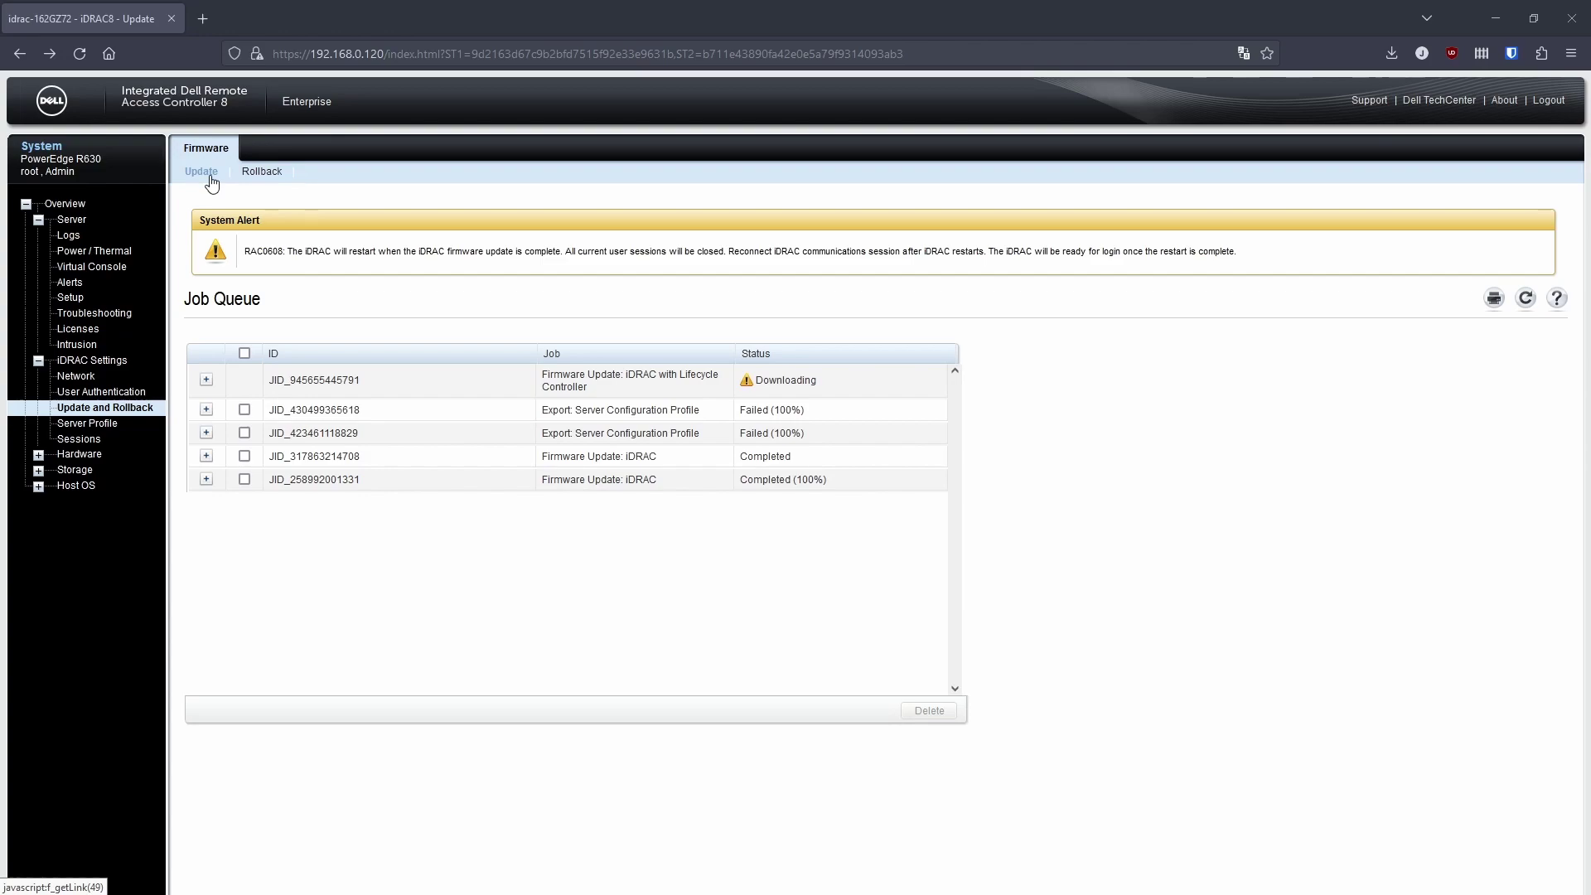
pyautogui.click(206, 379)
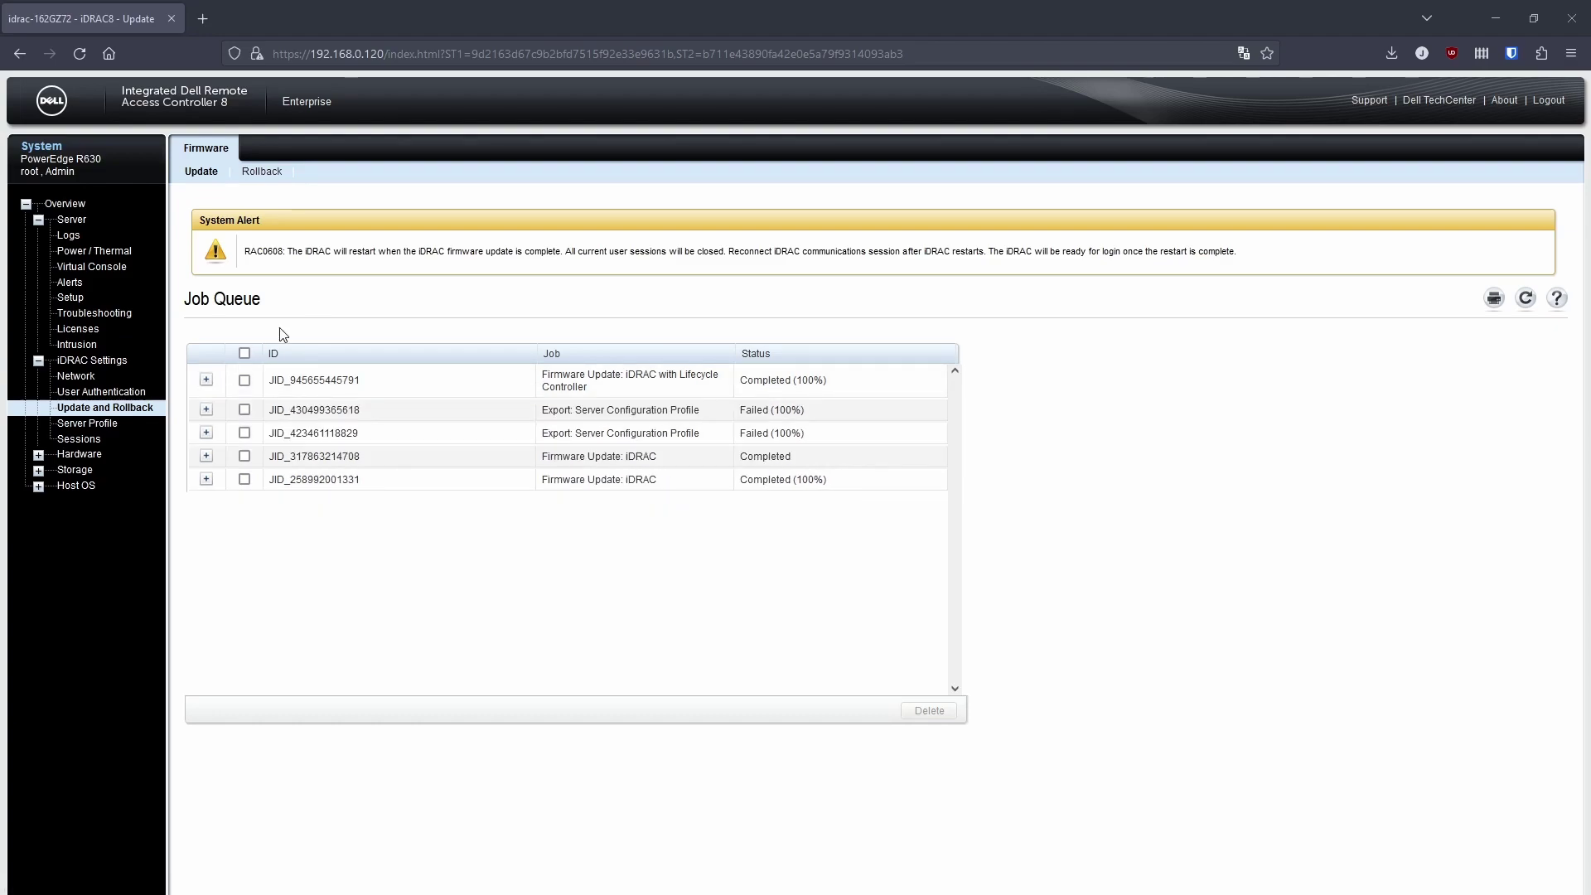
# Reload the iDRAC address after the restart, log back in, and continue past the password warning.
pyautogui.click(105, 406)
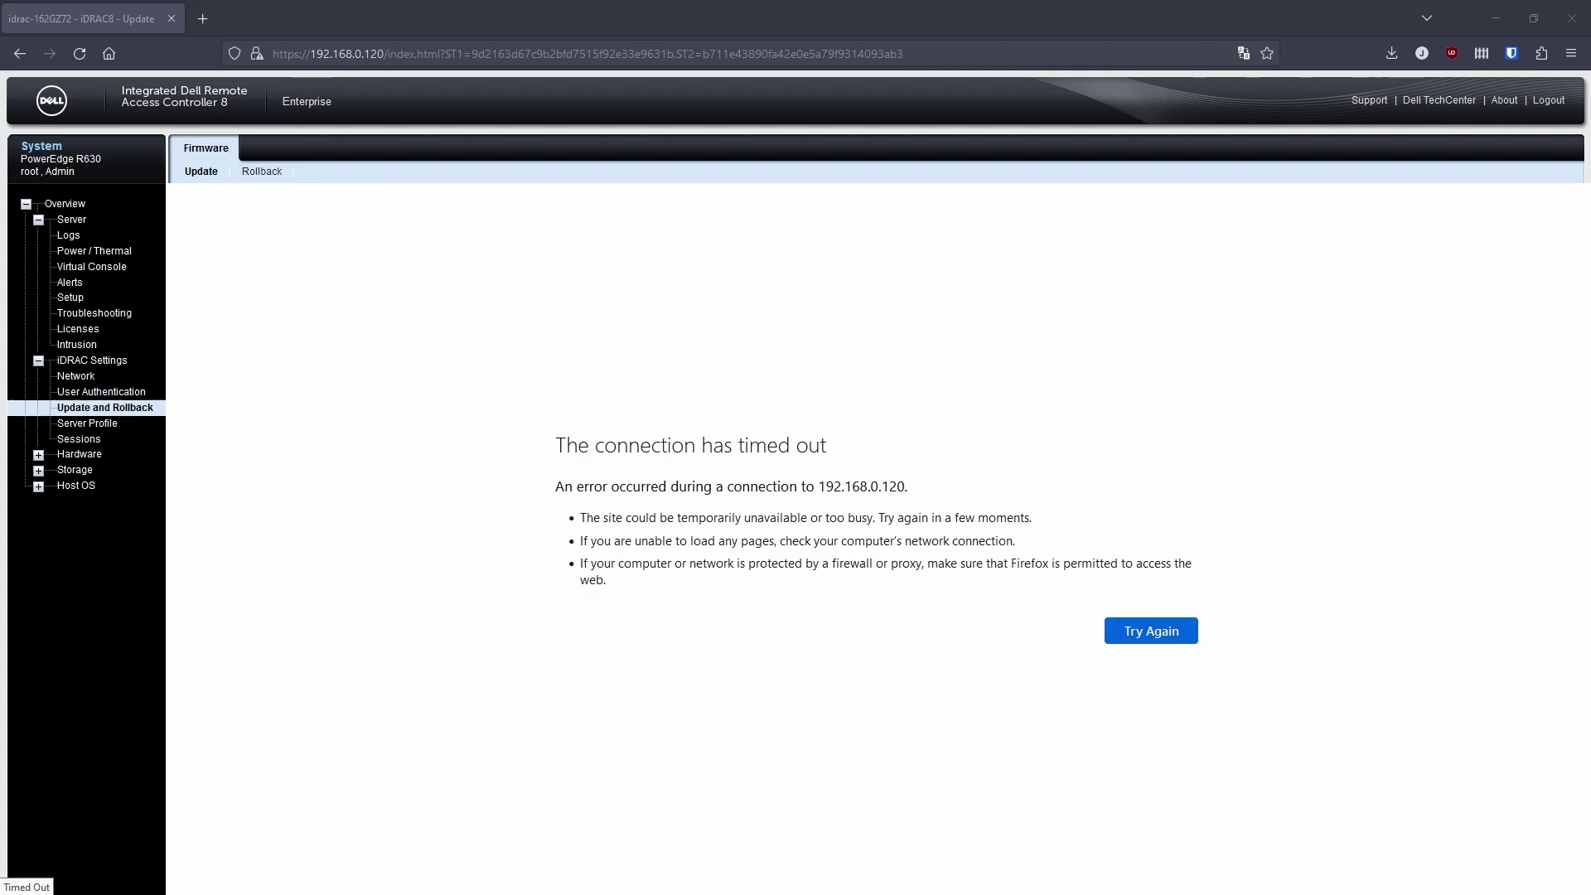
pyautogui.click(79, 53)
pyautogui.click(920, 53)
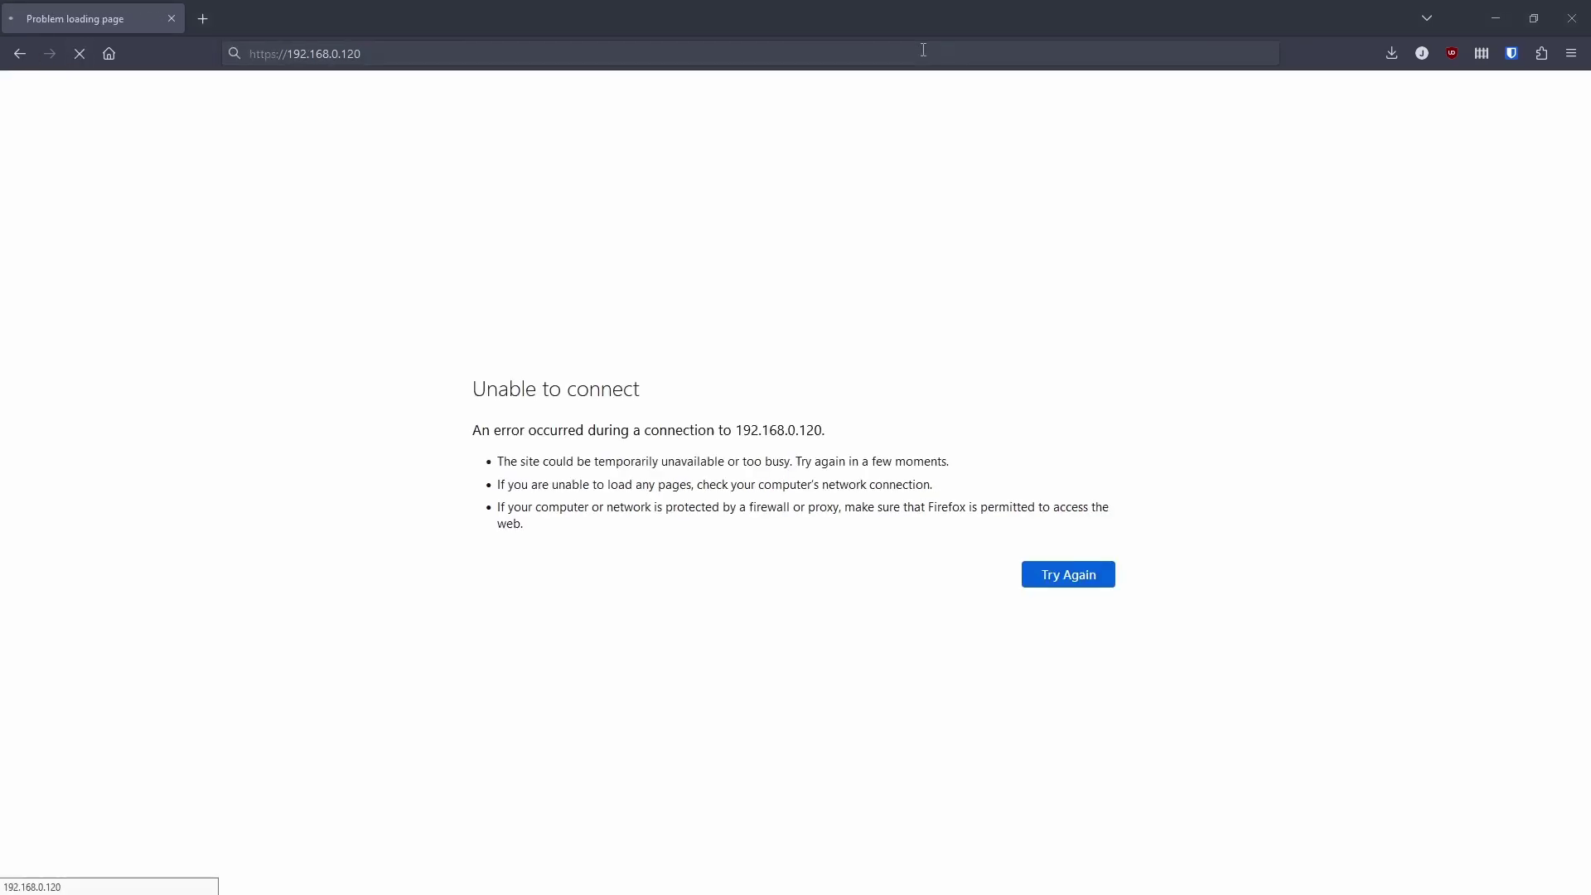
pyautogui.click(79, 53)
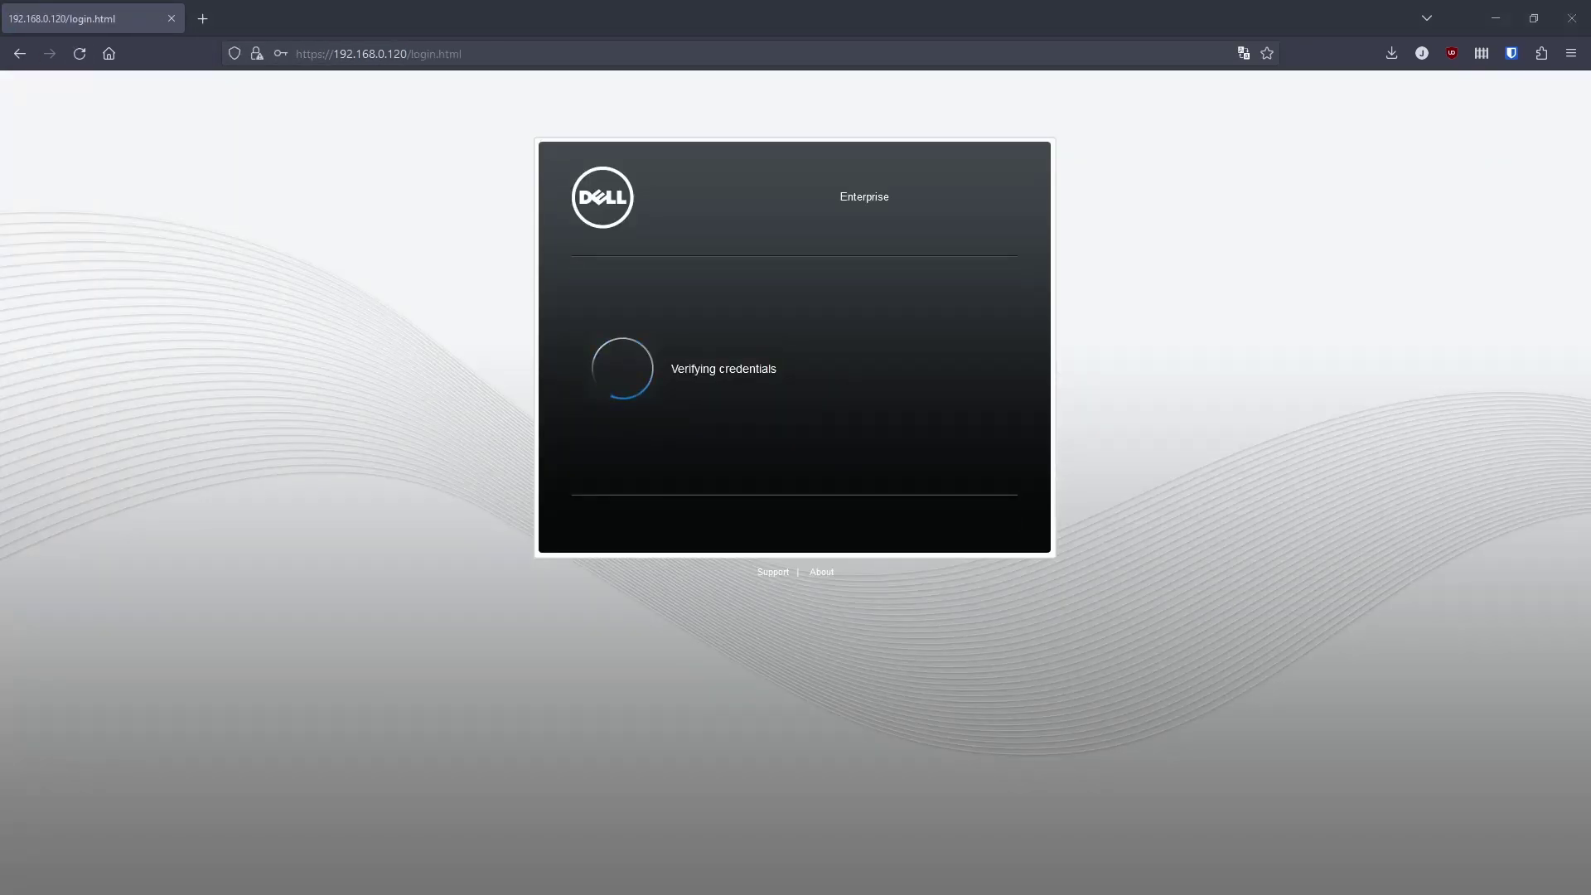
pyautogui.press('Return')
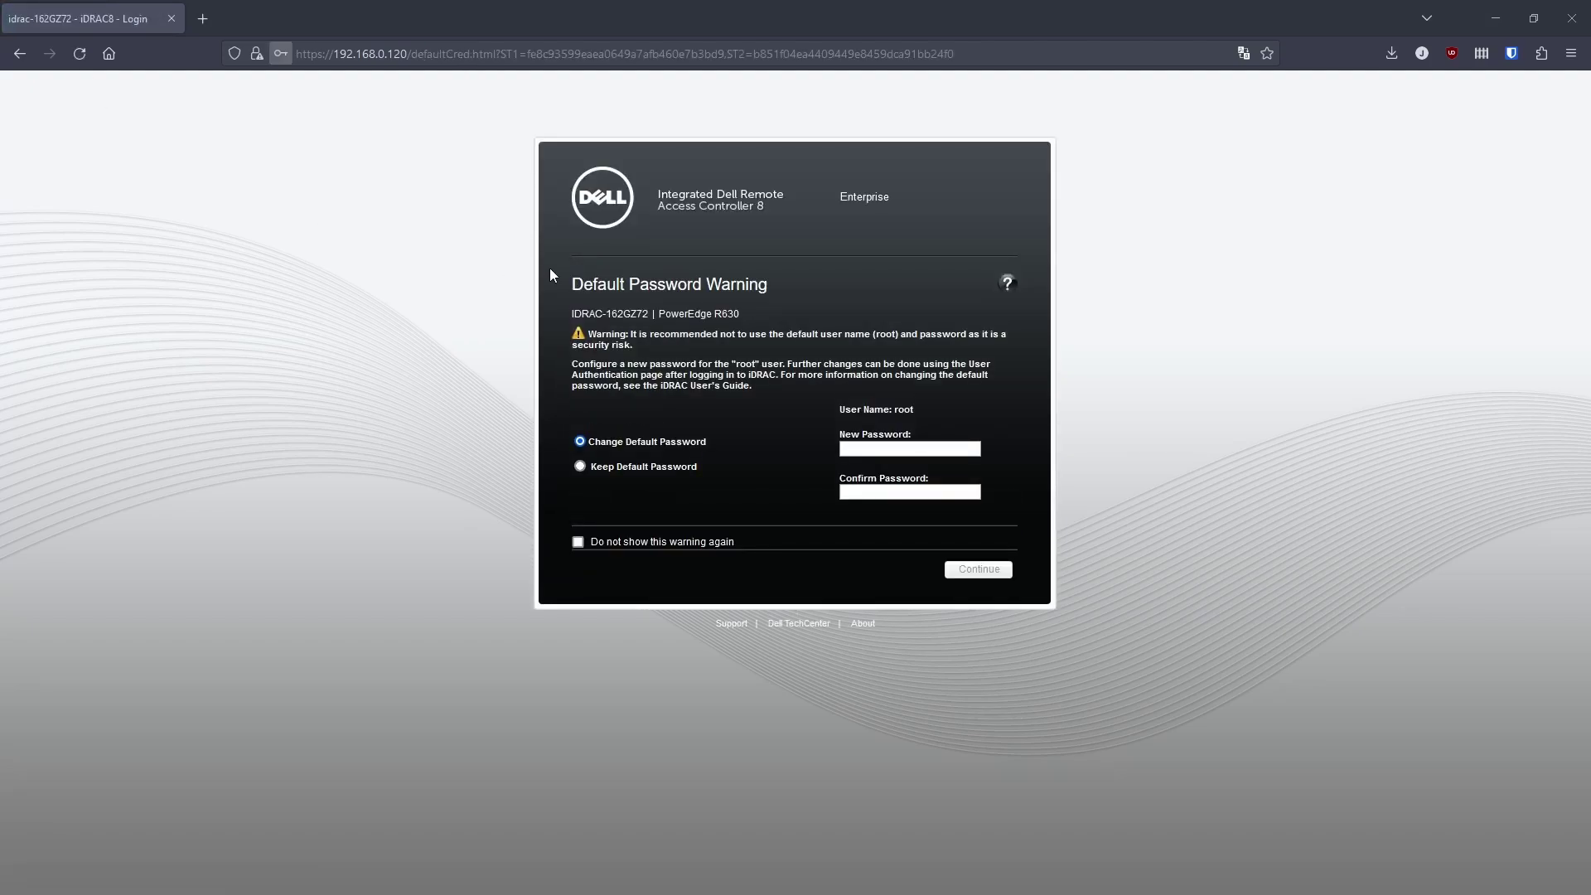
pyautogui.click(998, 572)
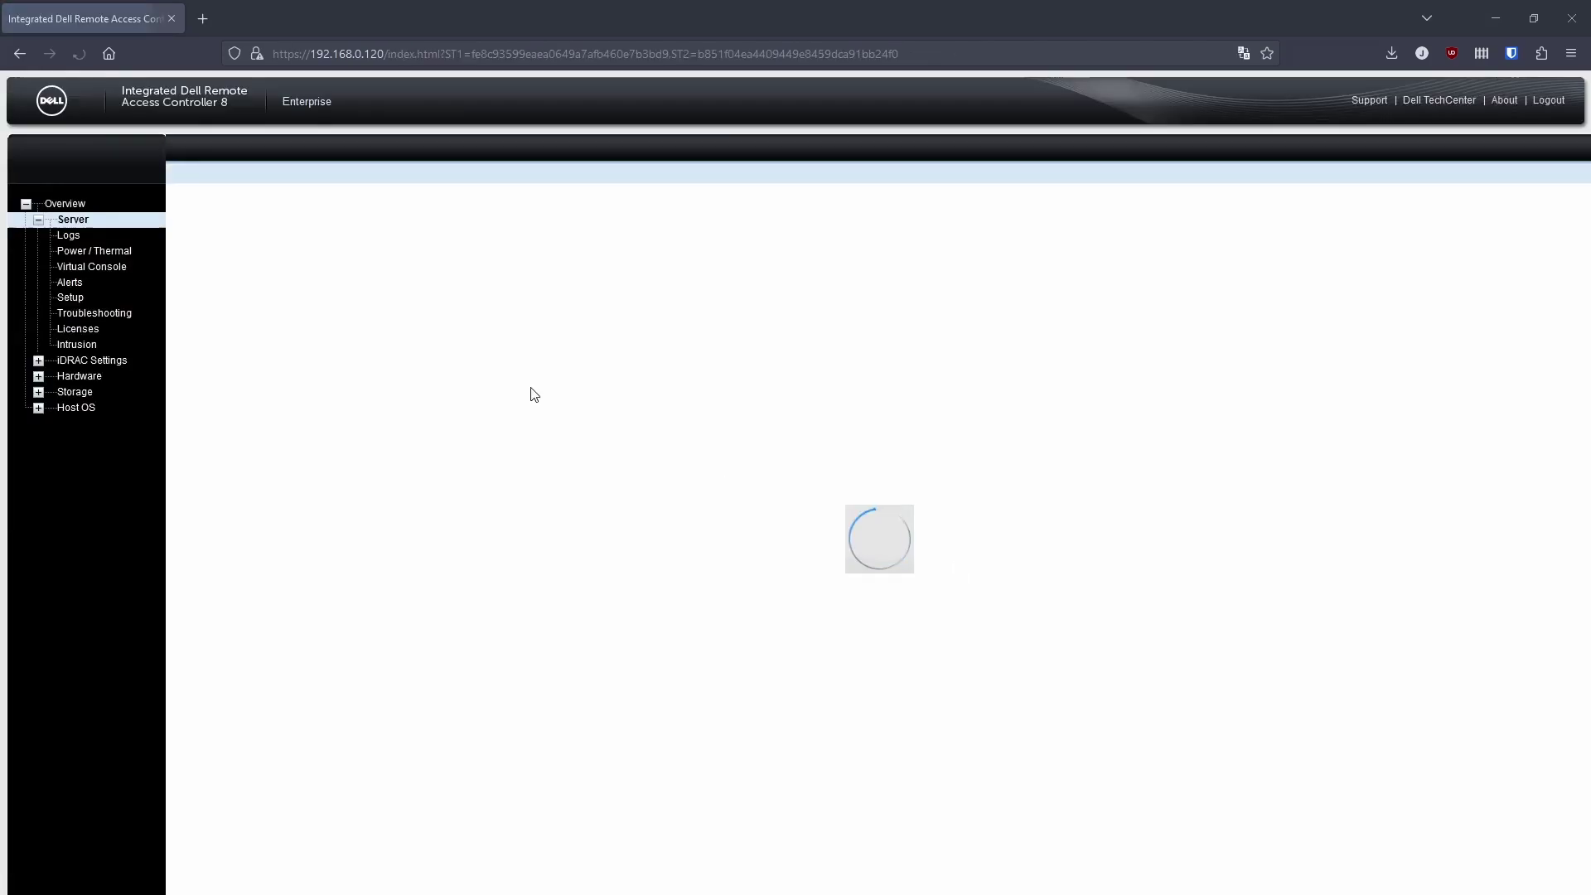
# Verify iDRAC Information shows firmware version 2.81.81.81, then reopen Update and Rollback.
pyautogui.click(86, 364)
pyautogui.moveTo(794, 348); pyautogui.dragTo(719, 352)
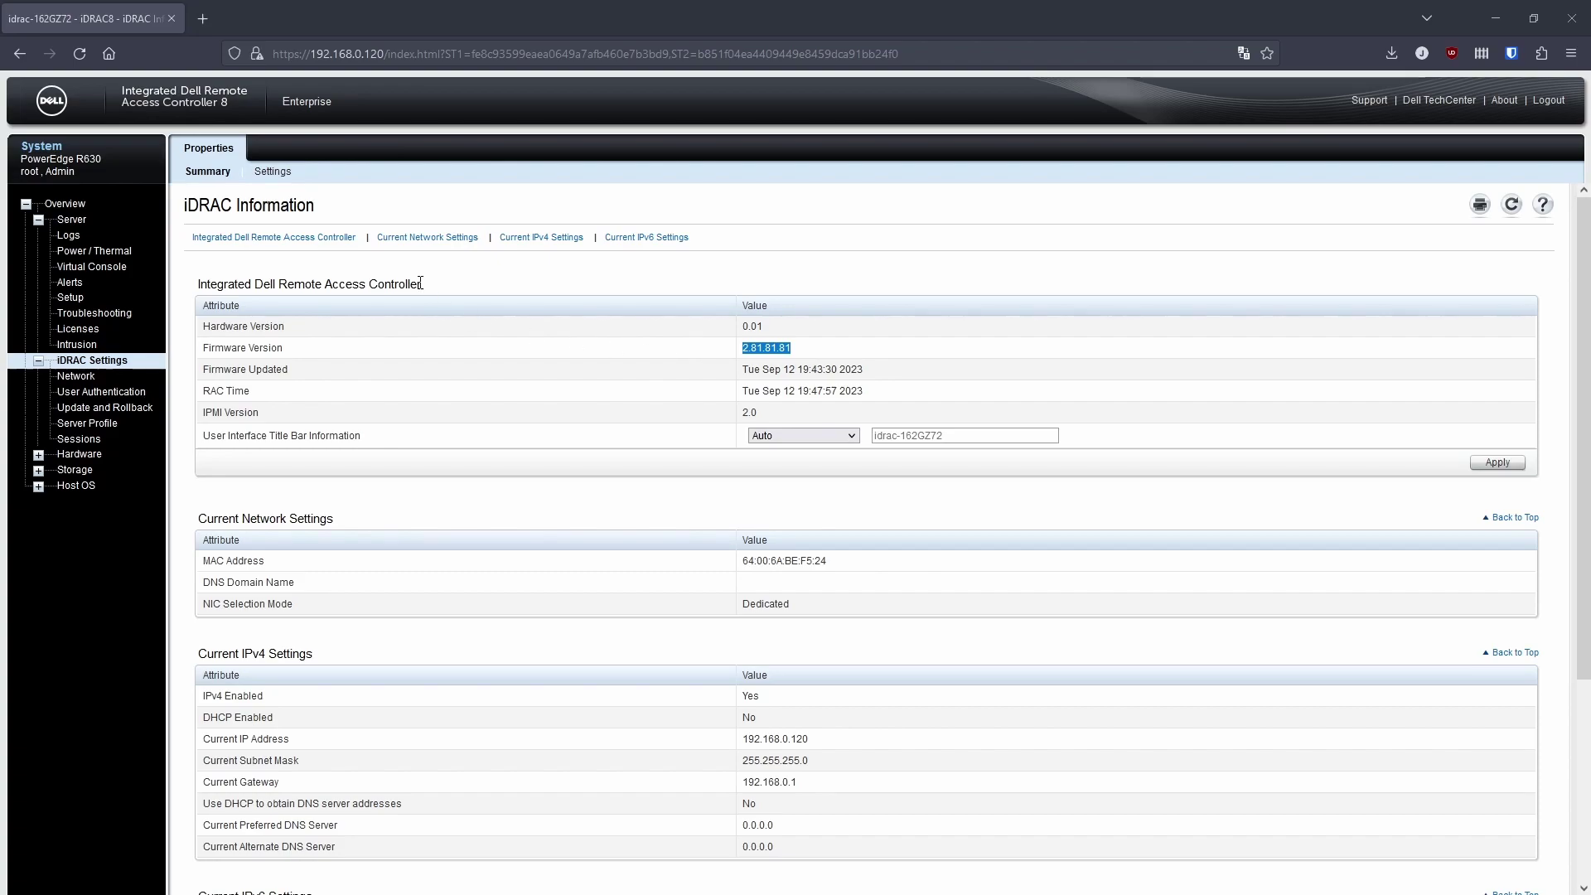
pyautogui.click(96, 411)
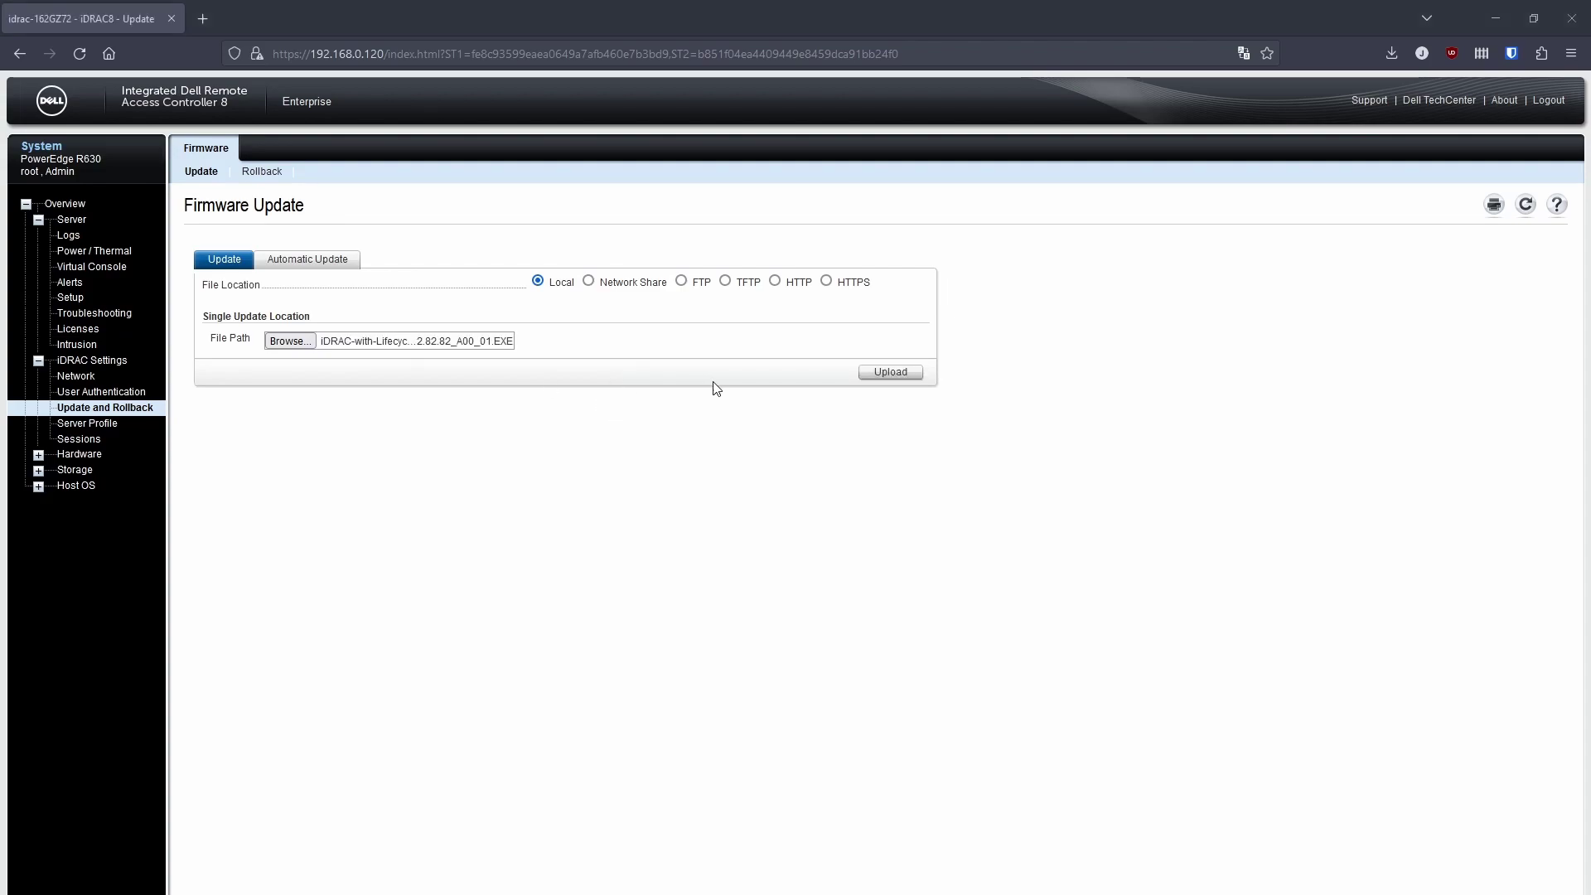
# Upload the 2.82.82.82 firmware package, select it, install it, and track the job in Job Queue.
pyautogui.click(875, 377)
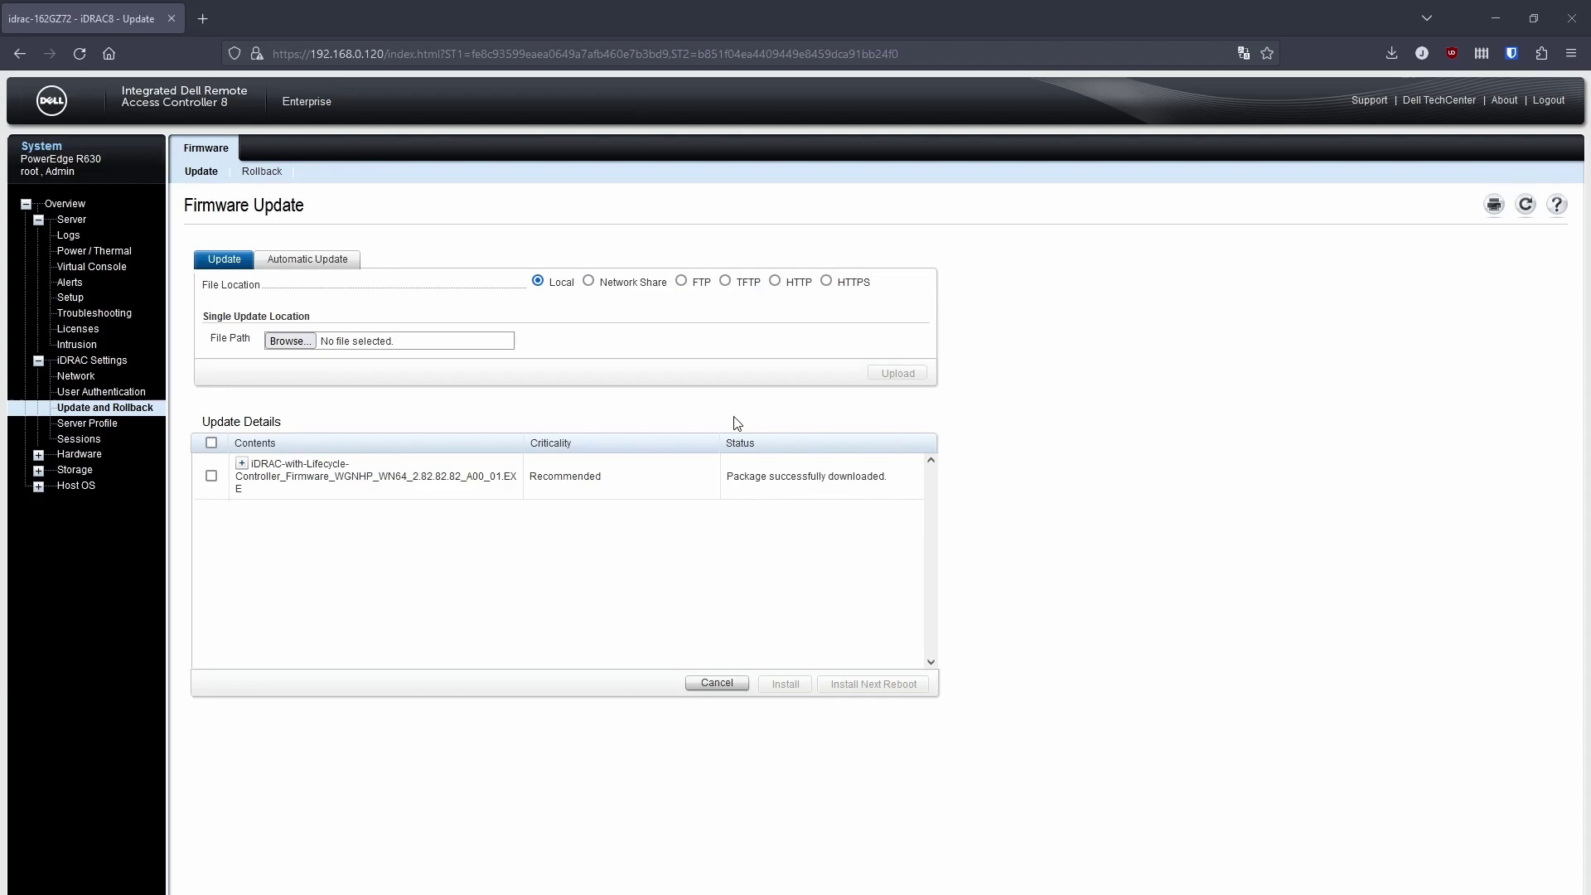
pyautogui.click(210, 475)
pyautogui.click(786, 684)
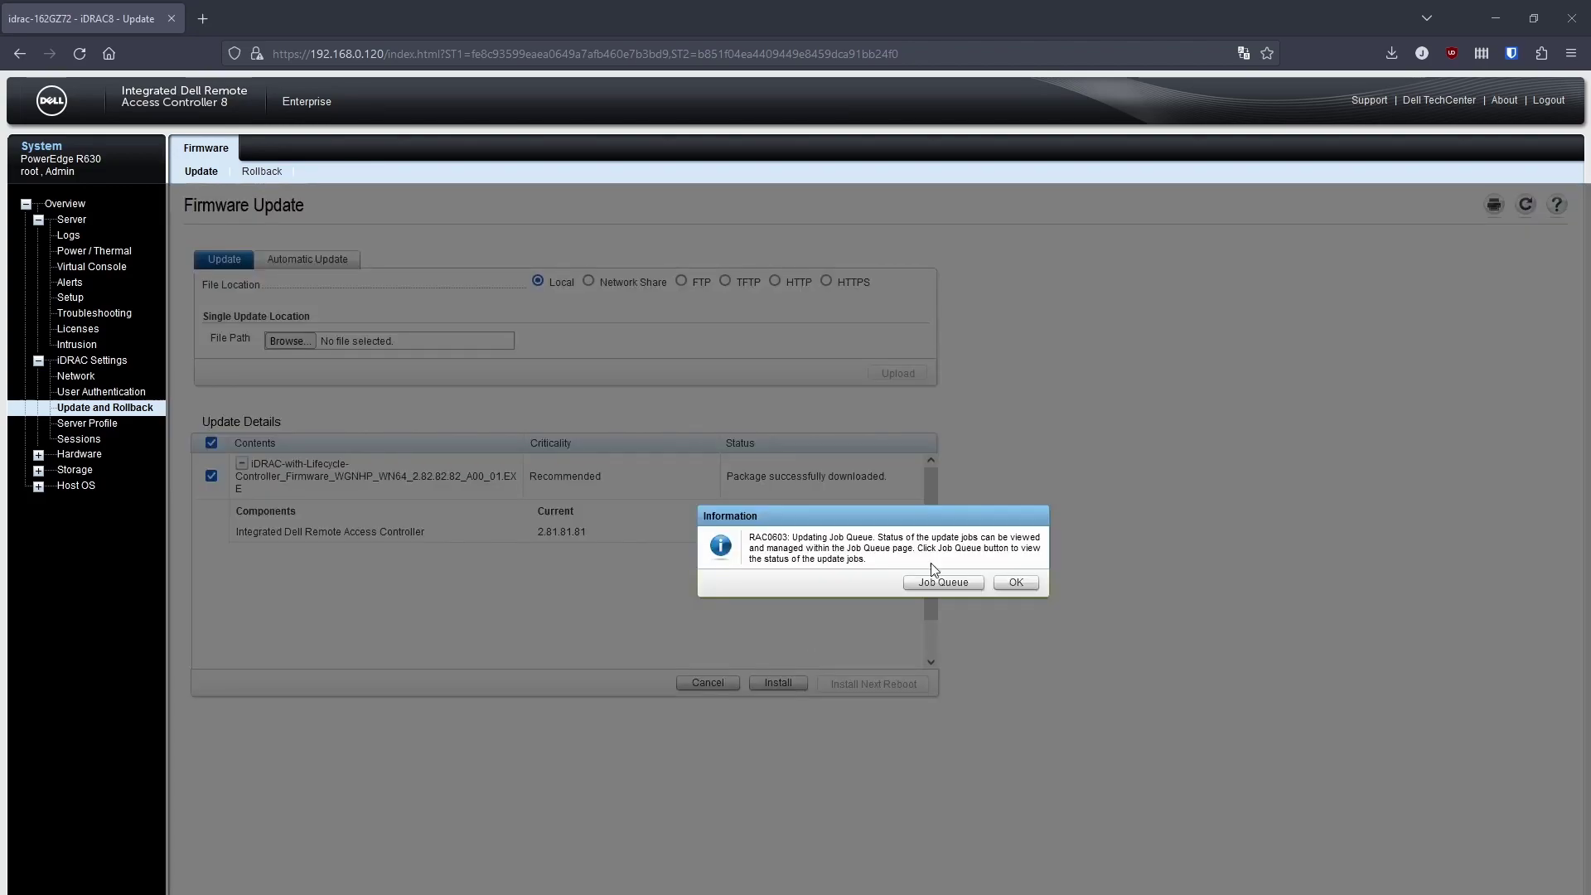
pyautogui.click(943, 584)
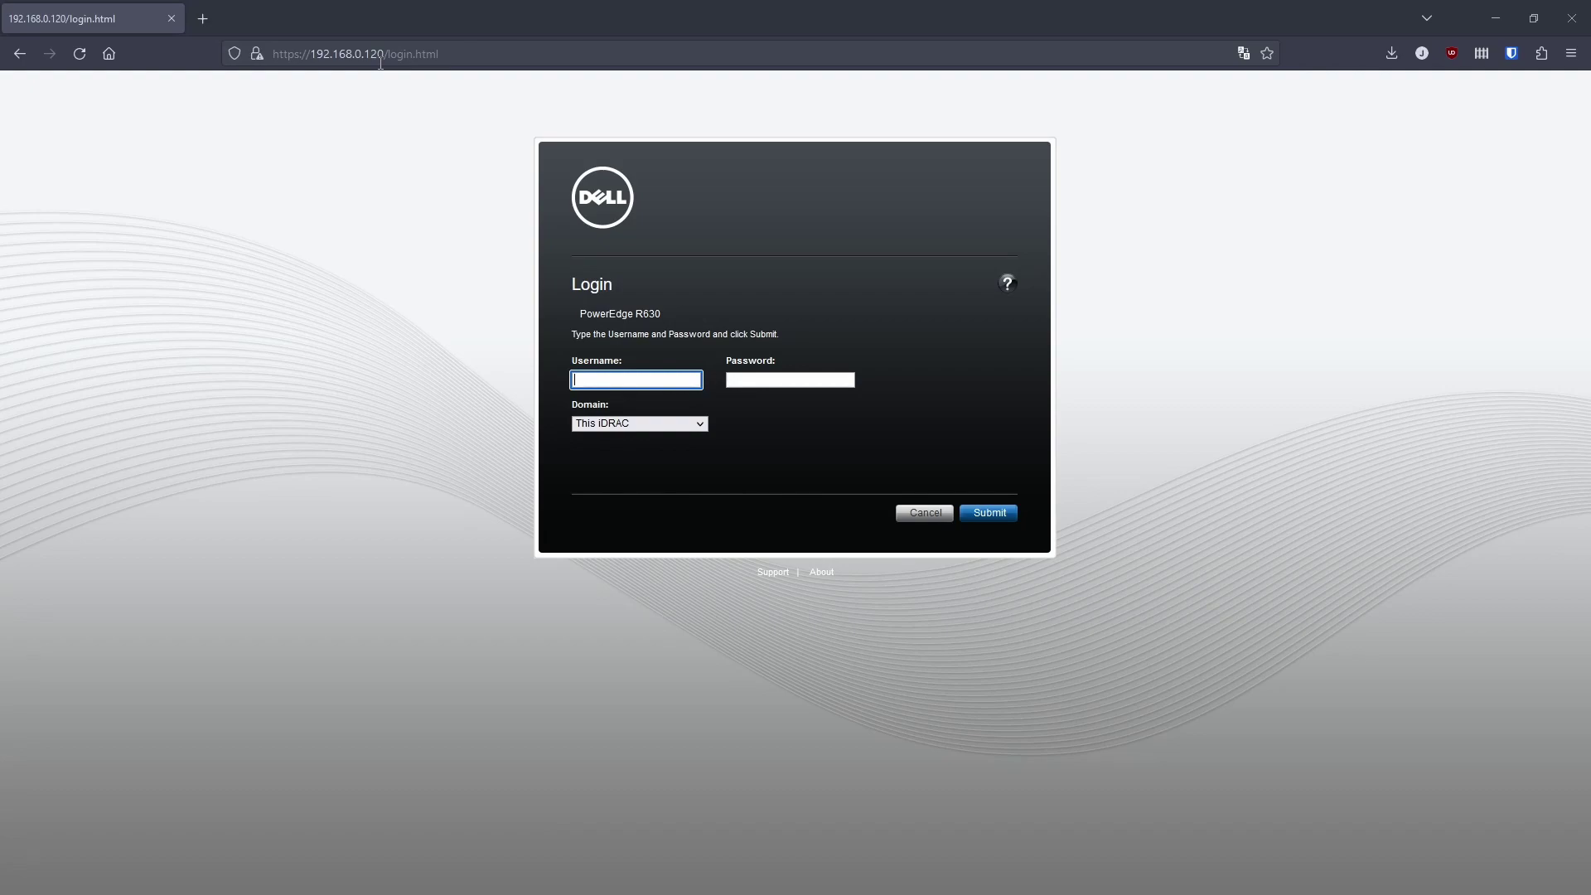
# Log in with the iDRAC username and password, then view the iDRAC Information page showing 2.84.84.84.
pyautogui.write('root')
pyautogui.press('Tab')
pyautogui.write('calvin')
pyautogui.press('Return')
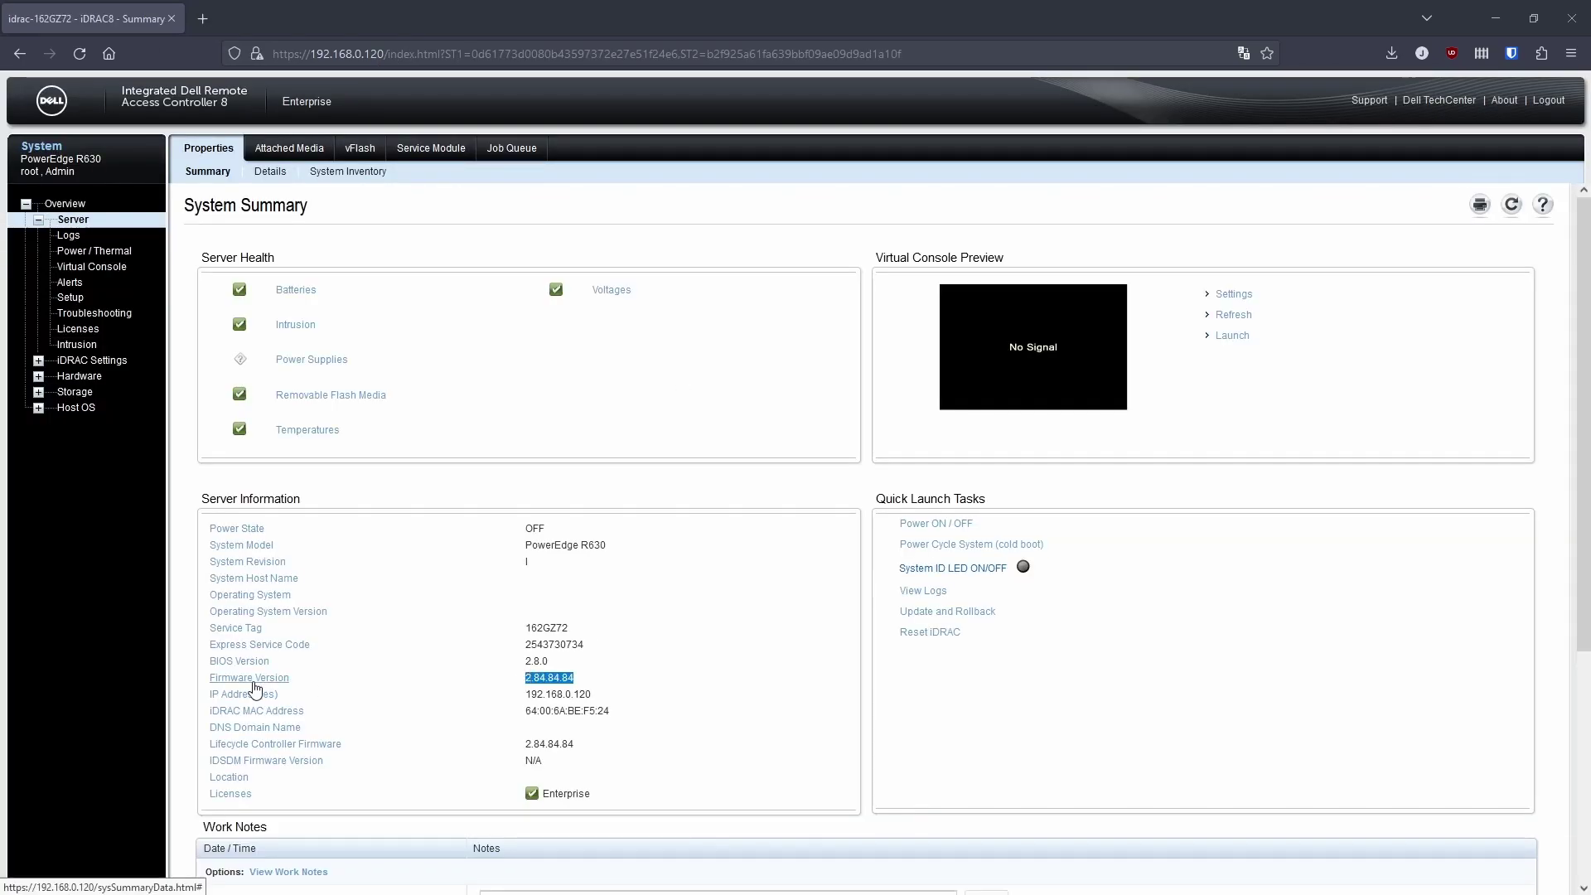
pyautogui.click(248, 694)
pyautogui.click(79, 360)
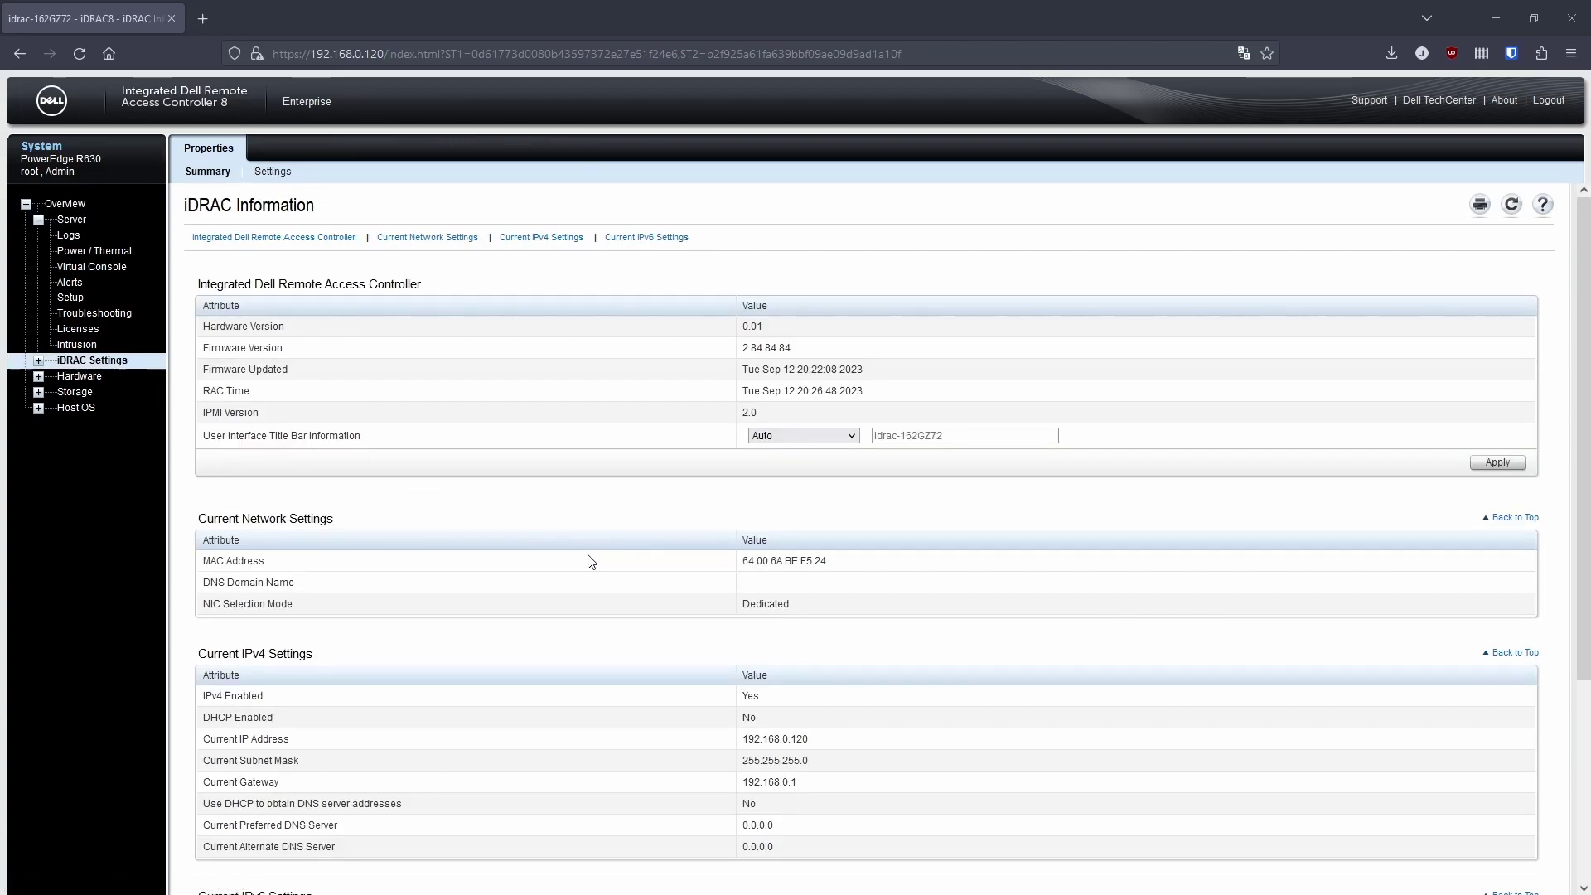
pyautogui.moveTo(802, 349); pyautogui.dragTo(736, 350)
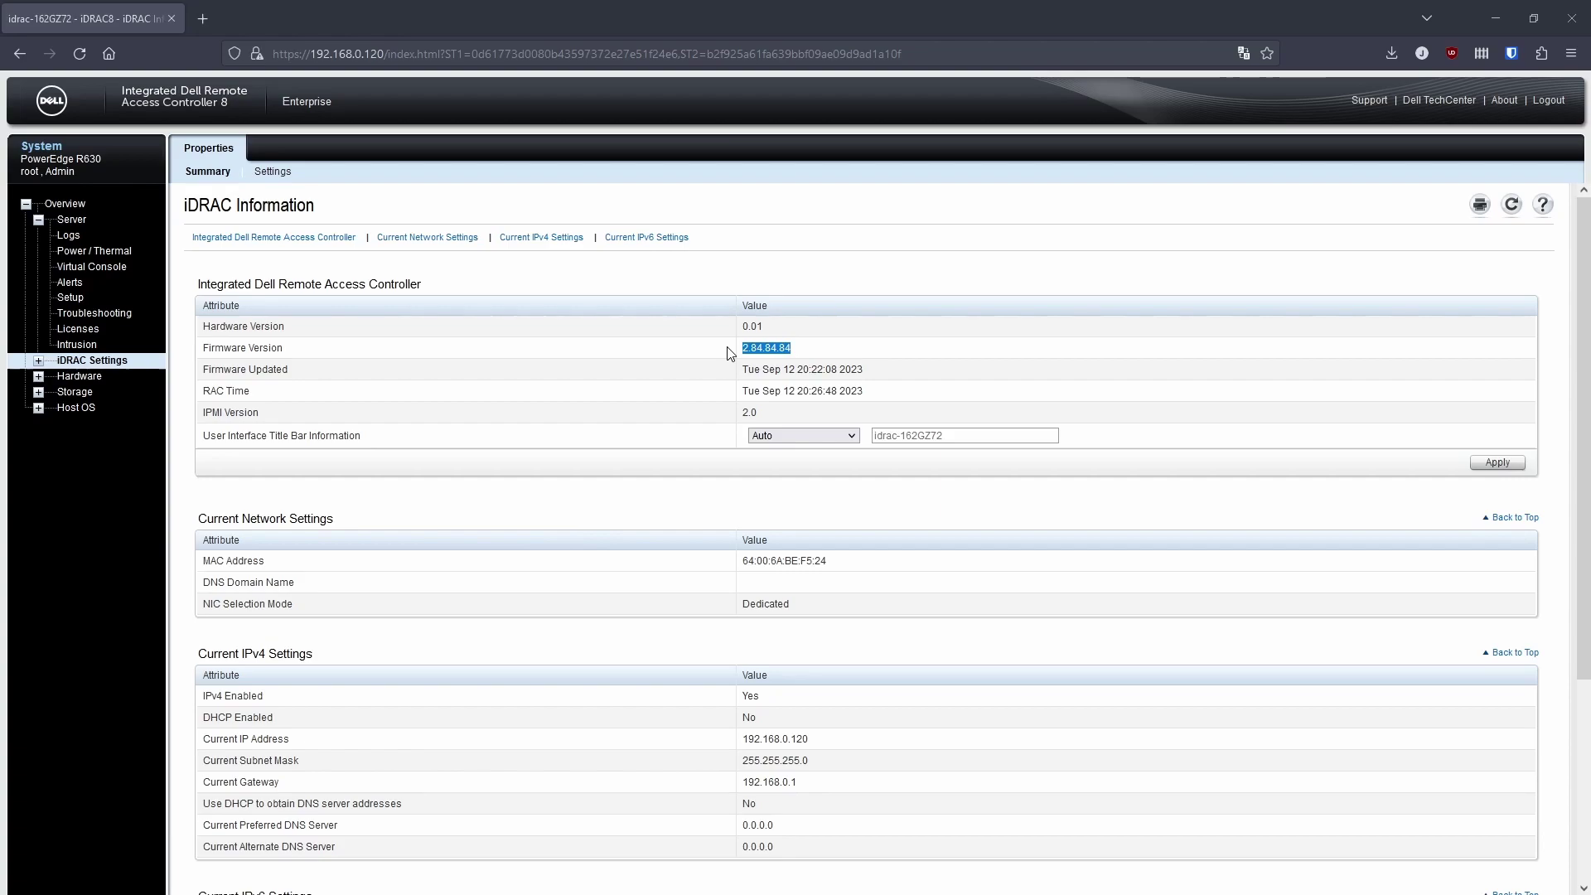